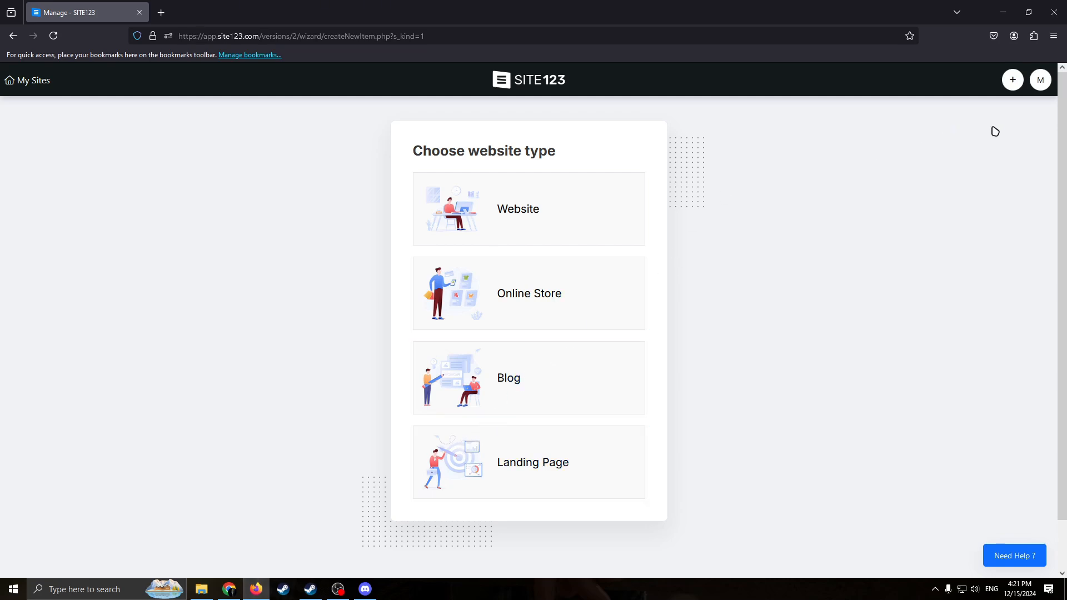
Look over the account menu options and the available website types.
{"action": "left_click", "coordinate": [1041, 80]}
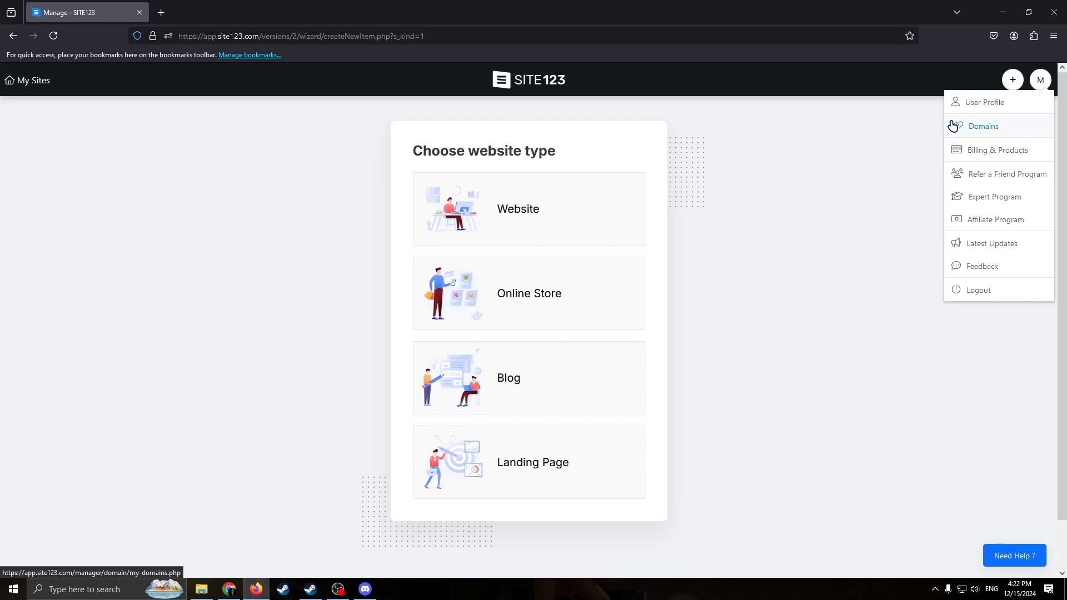
{"action": "left_click", "coordinate": [922, 83]}
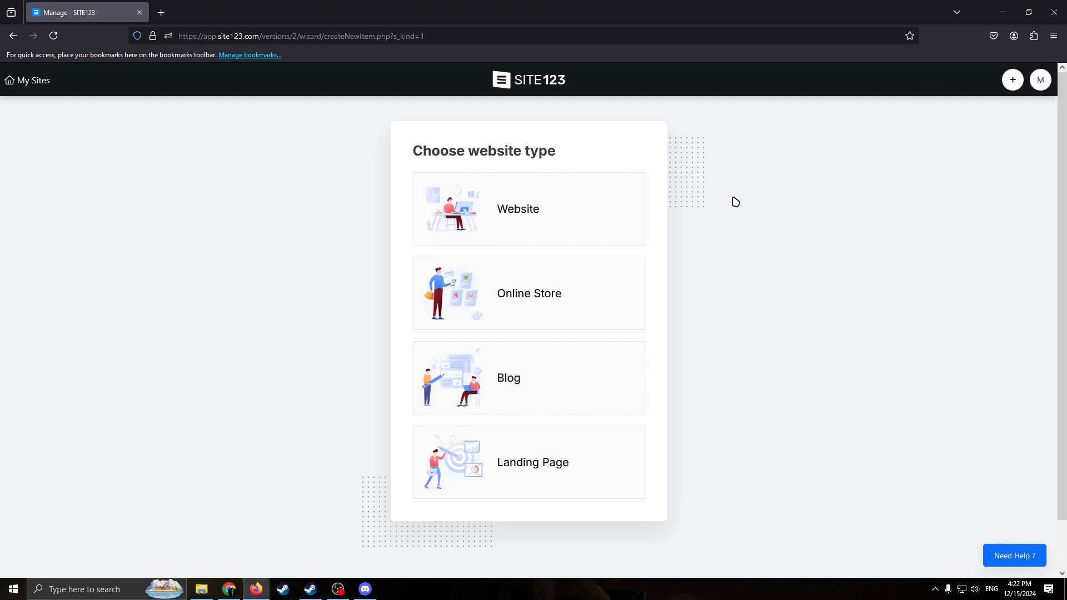
{"action": "scroll", "coordinate": [645, 272], "scroll_direction": "down", "scroll_amount": 2}
{"action": "scroll", "coordinate": [688, 285], "scroll_direction": "up", "scroll_amount": 2}
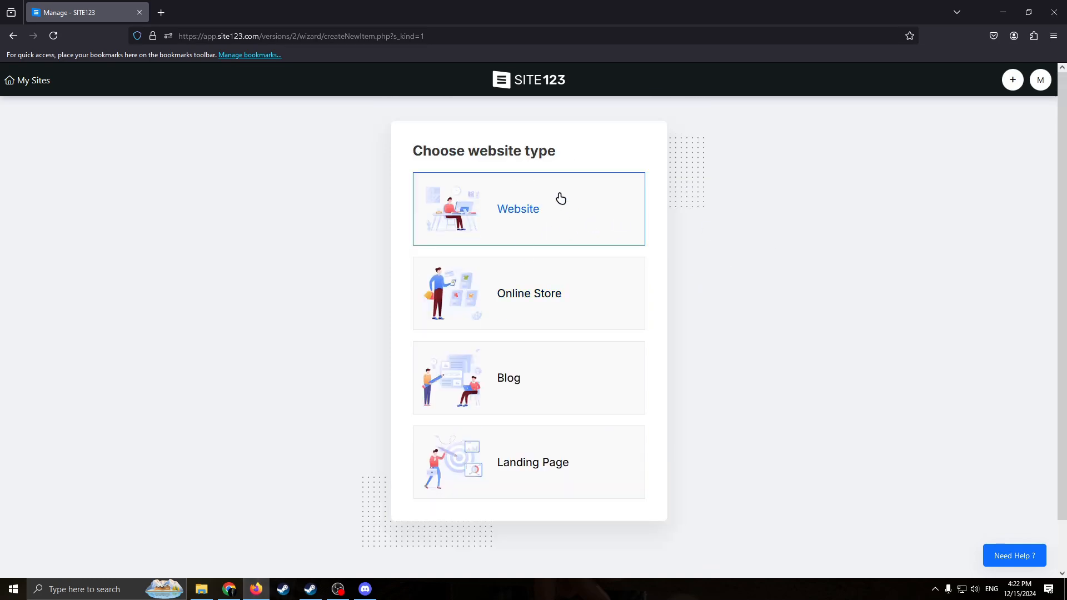
{"action": "scroll", "coordinate": [607, 394], "scroll_direction": "down", "scroll_amount": 2}
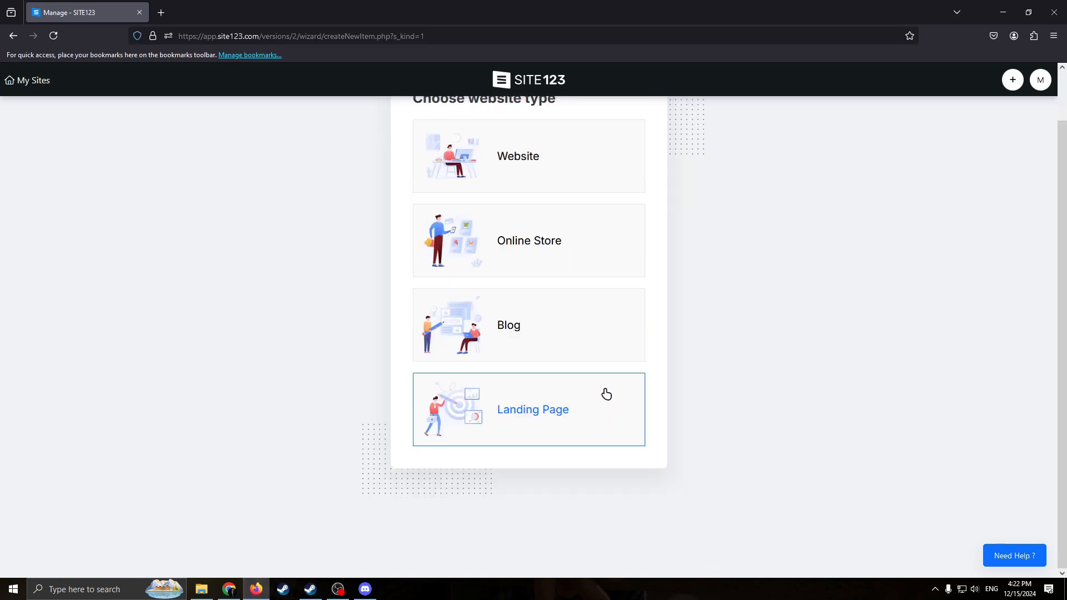
{"action": "scroll", "coordinate": [628, 369], "scroll_direction": "up", "scroll_amount": 1}
{"action": "scroll", "coordinate": [648, 336], "scroll_direction": "down", "scroll_amount": 1}
{"action": "scroll", "coordinate": [600, 357], "scroll_direction": "up", "scroll_amount": 1}
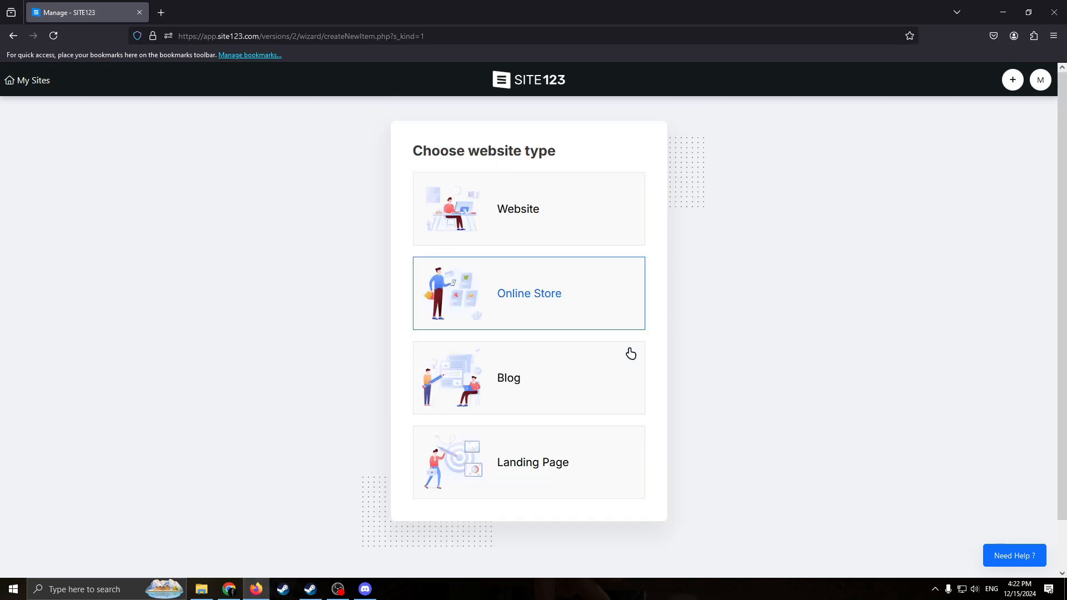
Choose Website as the type, set its category to cv, and name it with the owner's first name followed by "CV".
{"action": "left_click", "coordinate": [574, 215]}
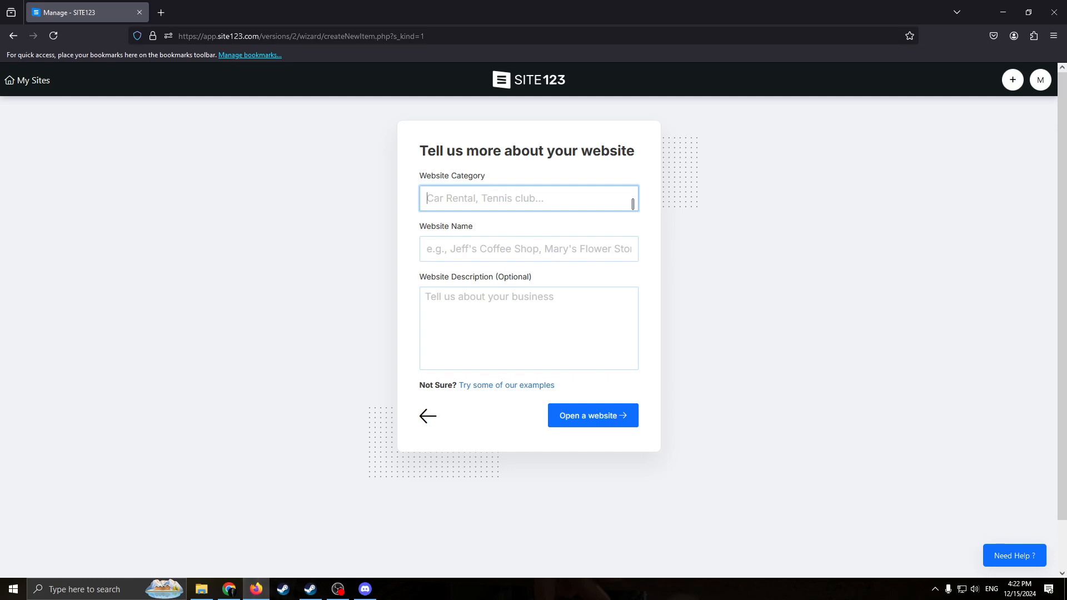
{"action": "type", "text": "CV"}
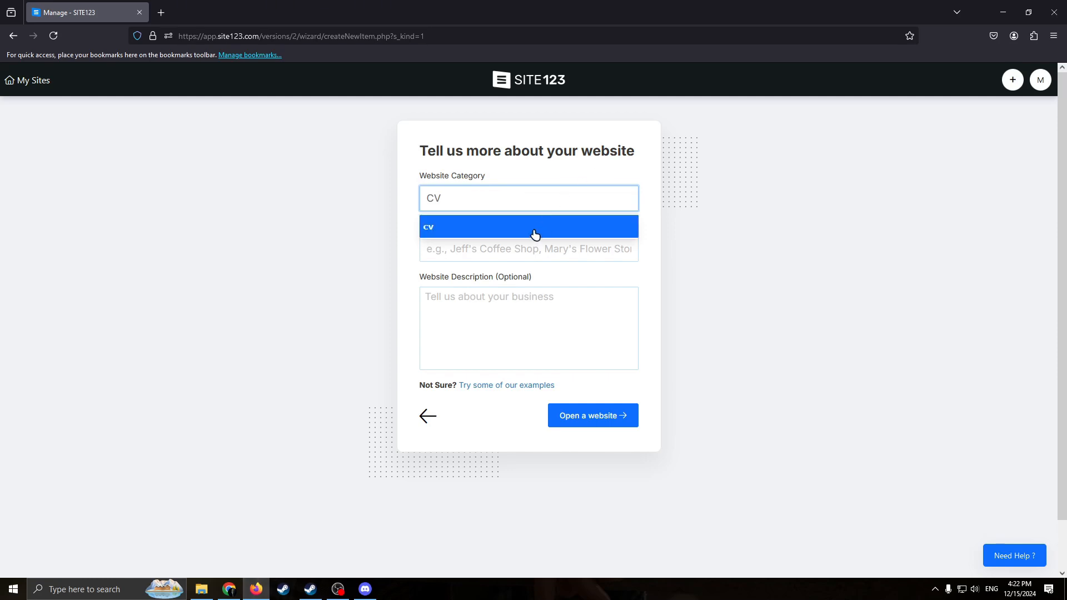
{"action": "left_click", "coordinate": [462, 234]}
{"action": "left_click", "coordinate": [495, 246]}
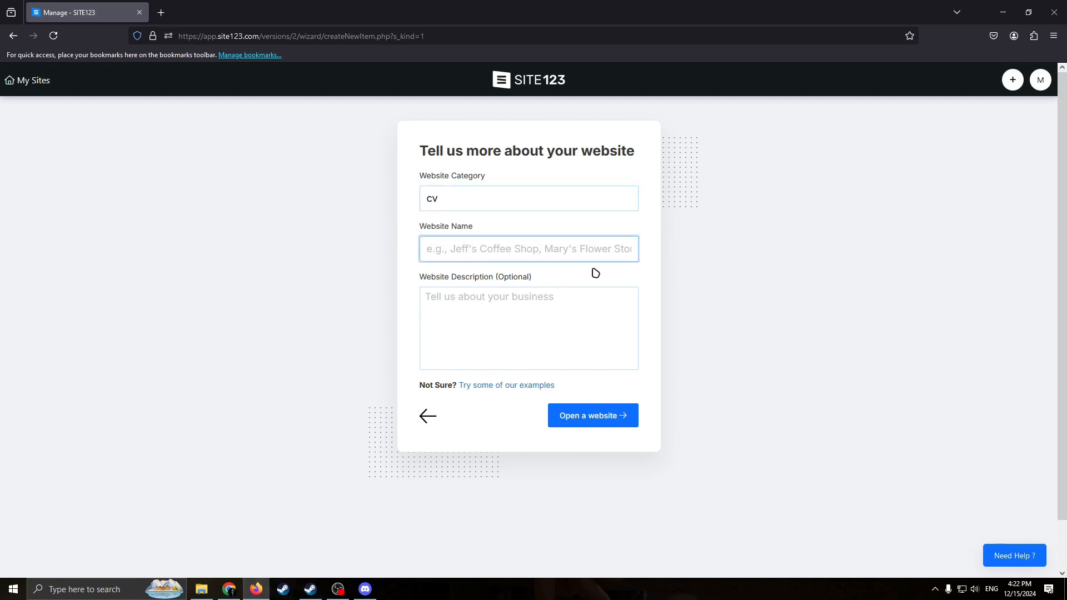
{"action": "type", "text": "Vlad's CV"}
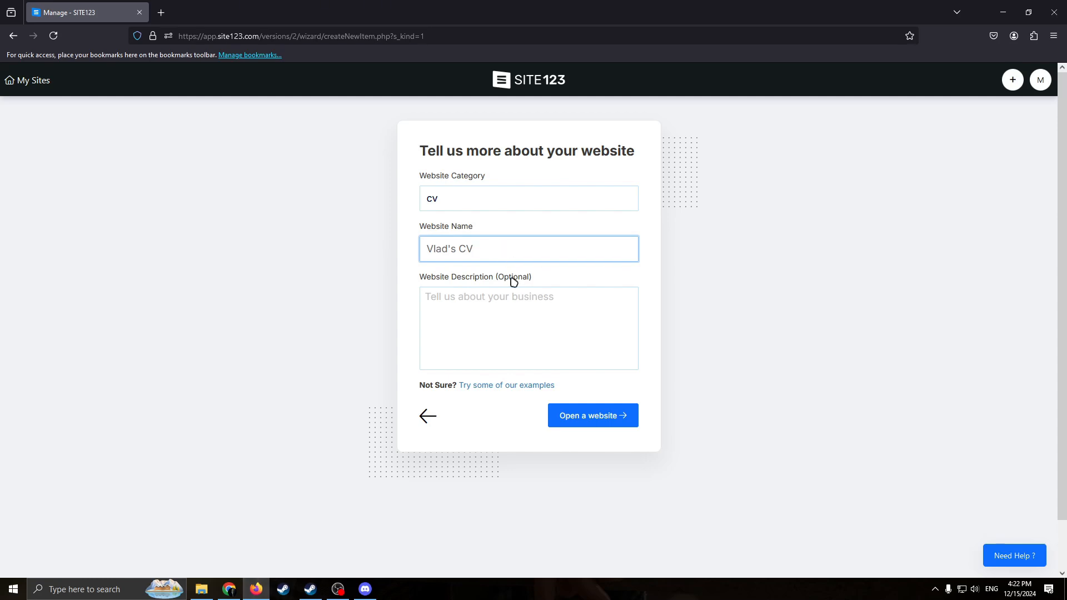
Enter the website description "Resume please hire me", create the website and dismiss the congratulations message.
{"action": "left_click", "coordinate": [543, 305]}
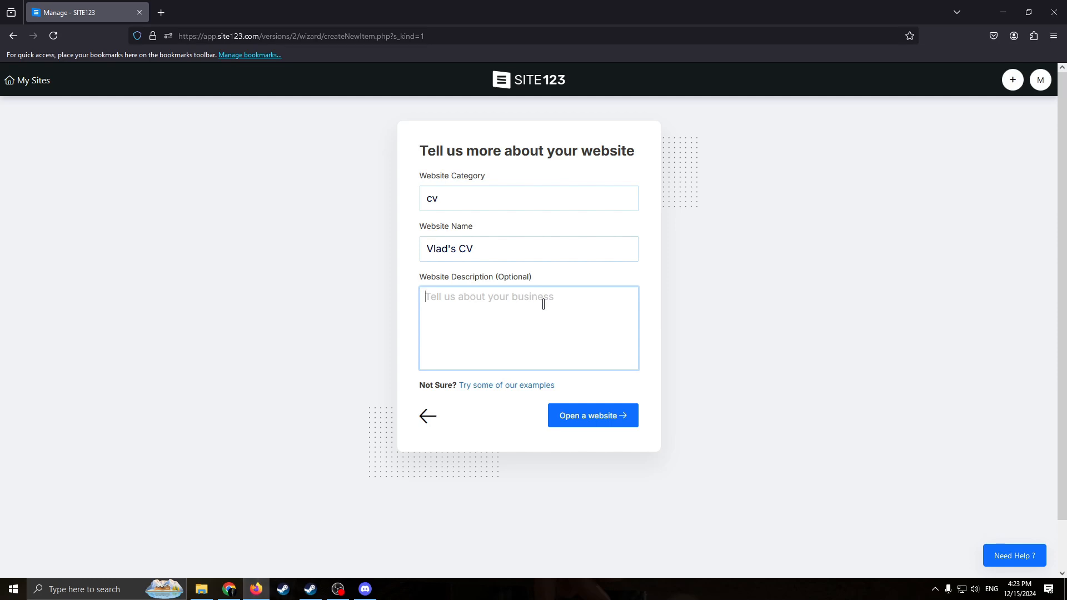
{"action": "type", "text": "Resume please hire me"}
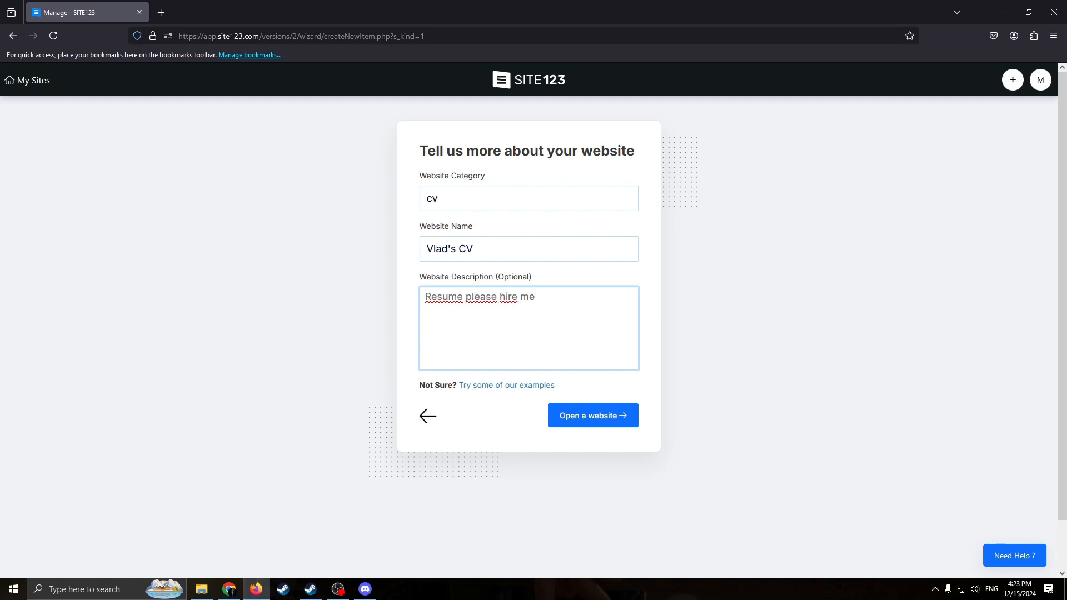
{"action": "left_click", "coordinate": [722, 375]}
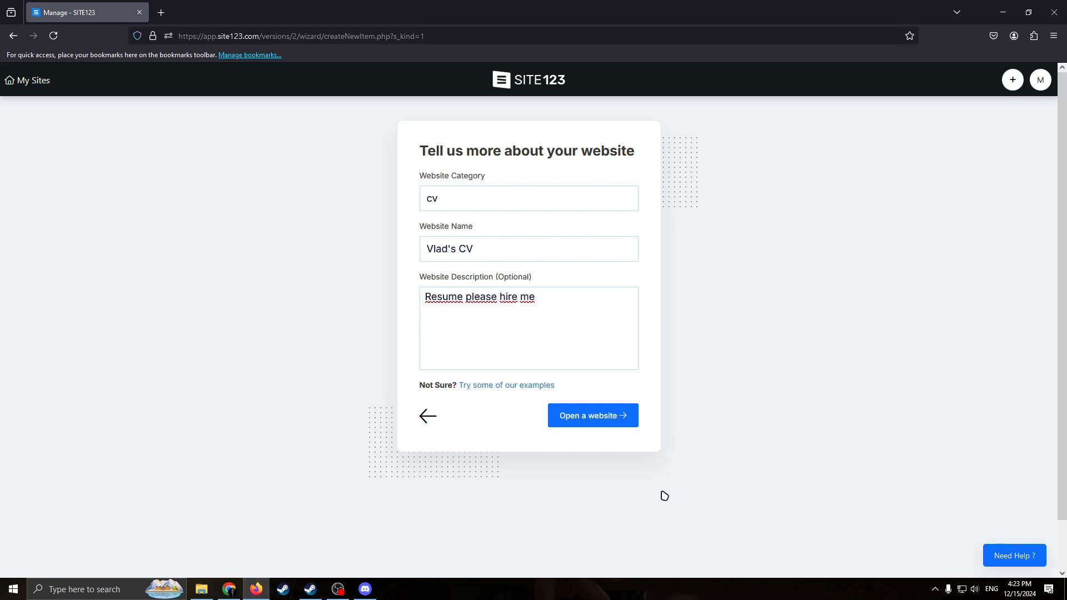
{"action": "left_click", "coordinate": [581, 427]}
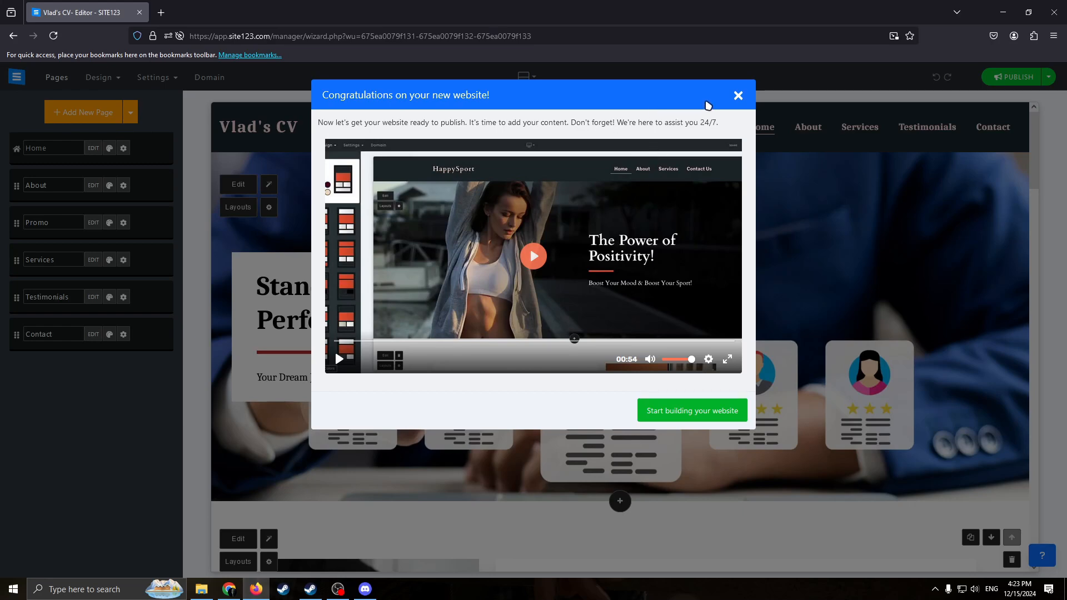
{"action": "left_click", "coordinate": [739, 96]}
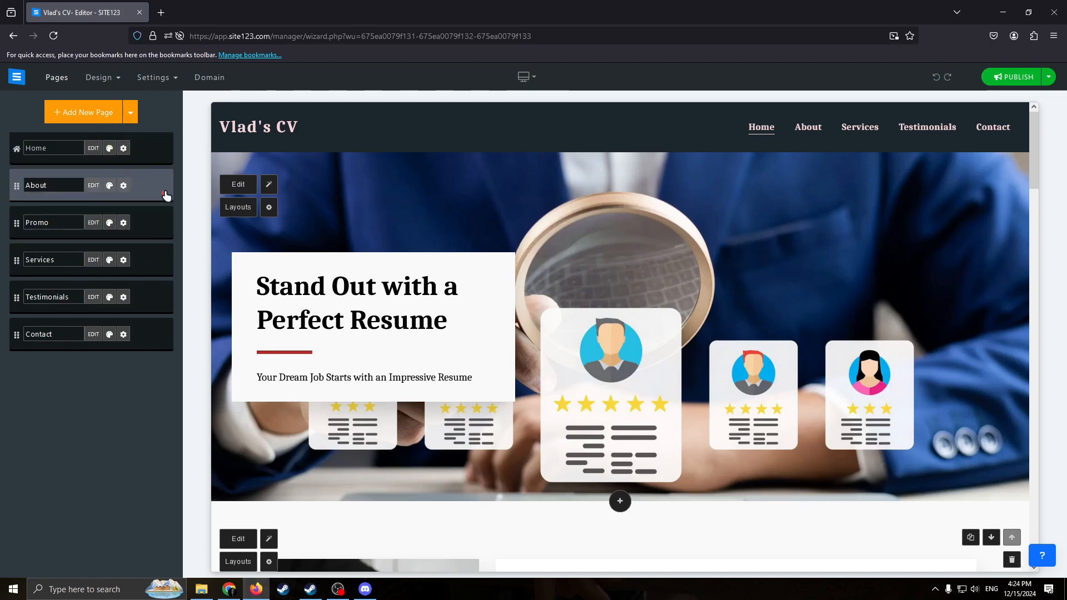
Remove the Promo and Services pages from the website.
{"action": "left_click", "coordinate": [164, 231]}
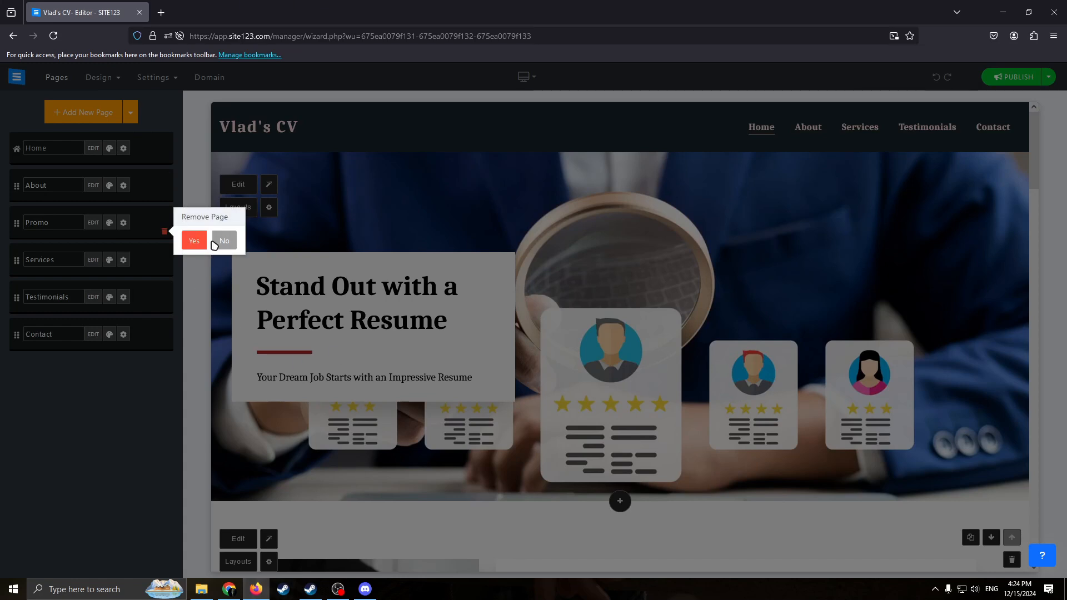
{"action": "left_click", "coordinate": [194, 240]}
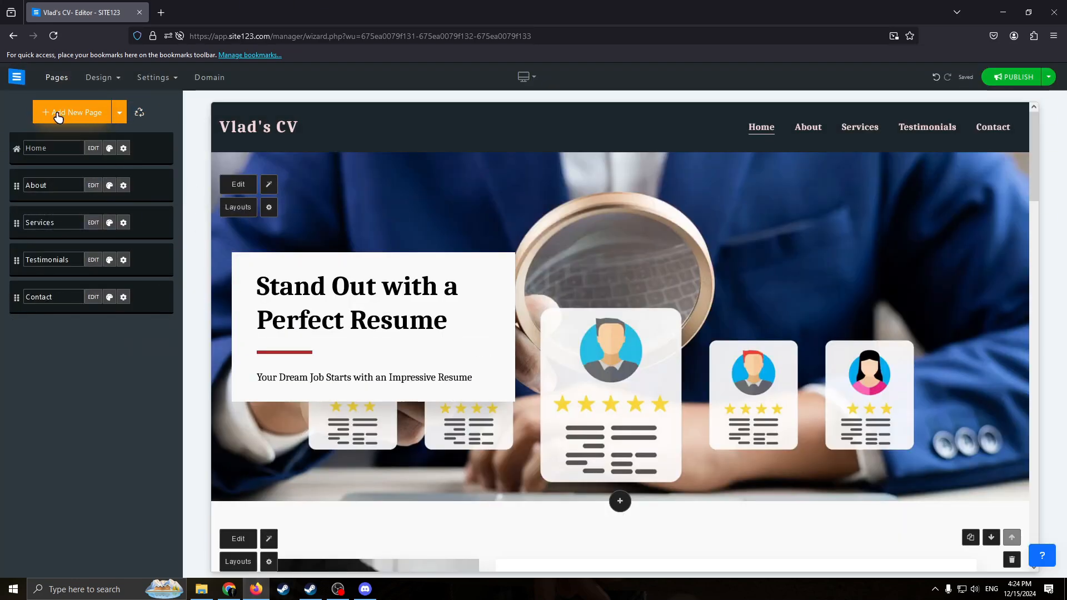
{"action": "left_click", "coordinate": [43, 149]}
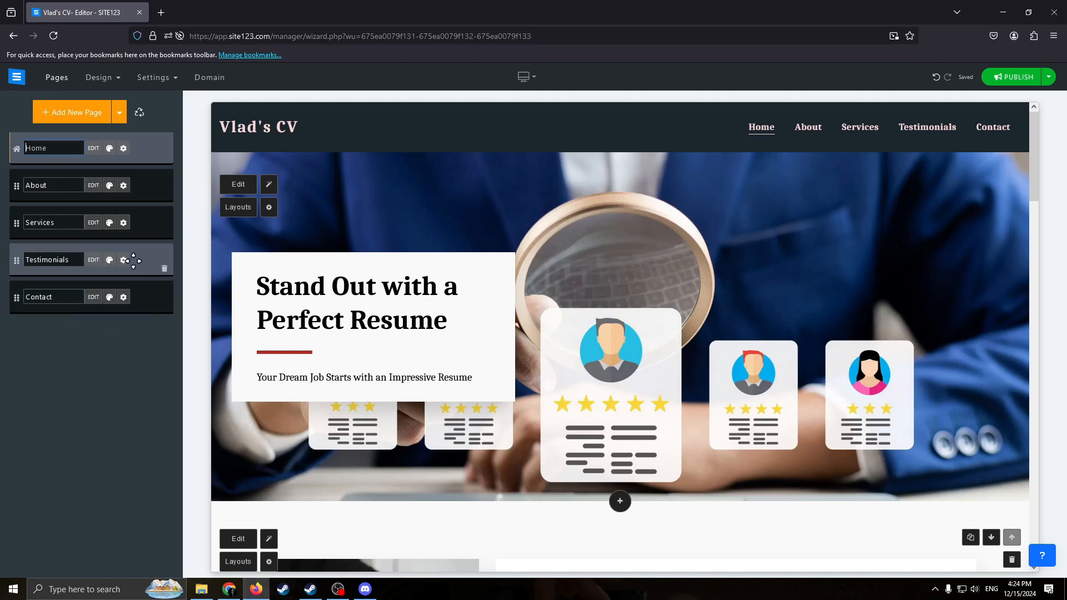
{"action": "left_click", "coordinate": [164, 231]}
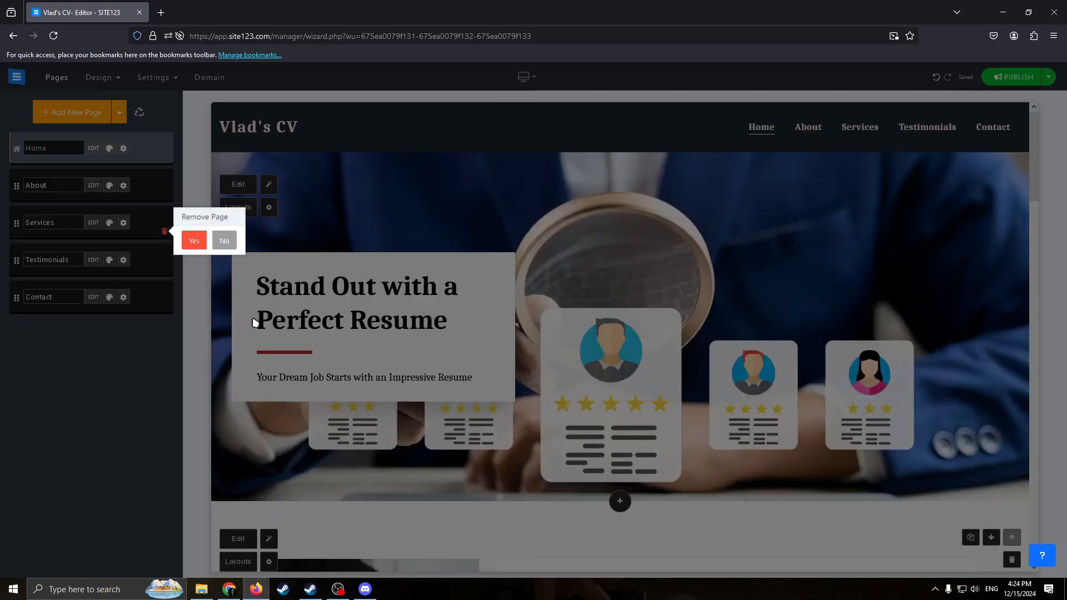
{"action": "left_click", "coordinate": [202, 244]}
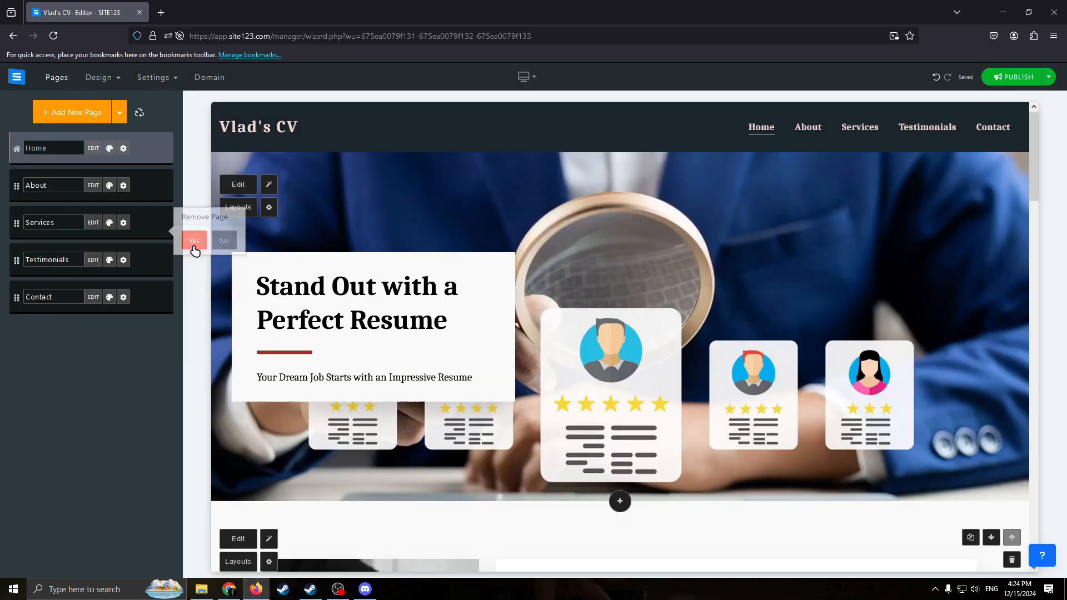
Browse the popular page templates available for a new page, and leave without adding one.
{"action": "left_click", "coordinate": [78, 120]}
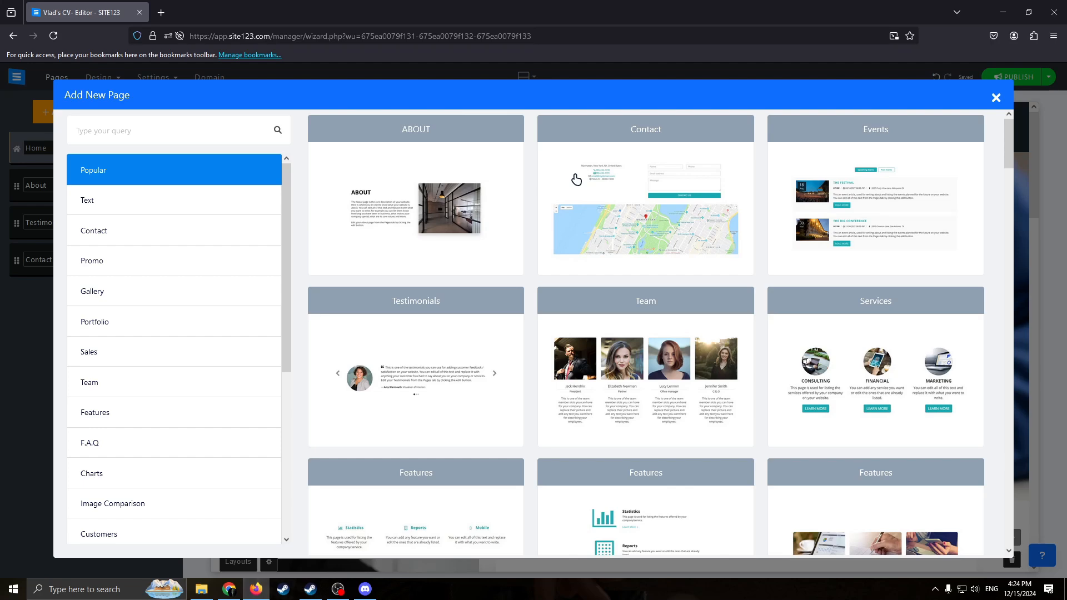
{"action": "scroll", "coordinate": [524, 362], "scroll_direction": "down", "scroll_amount": 1}
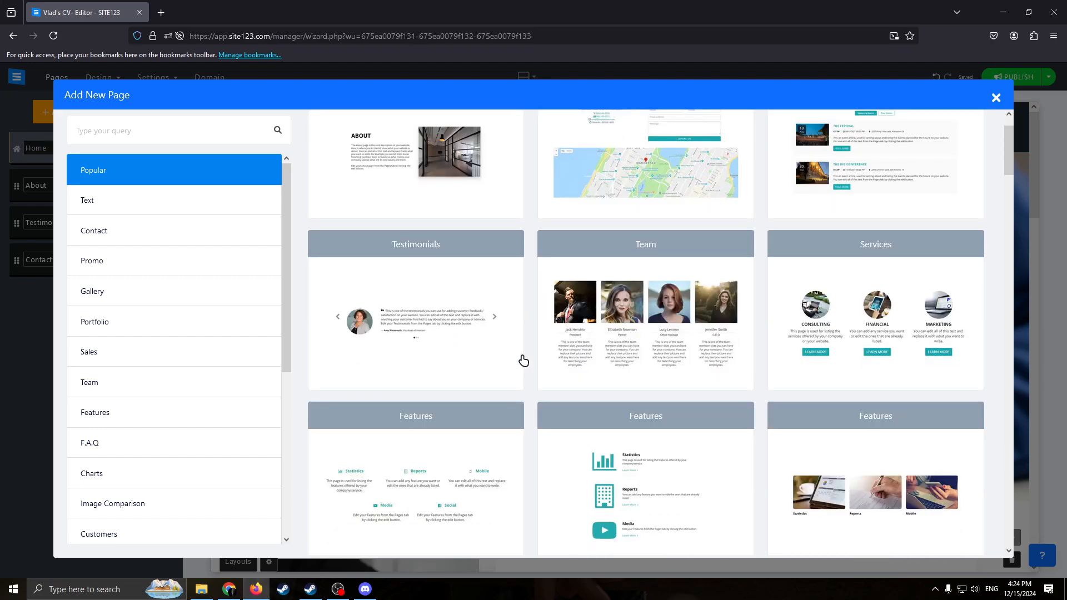
{"action": "scroll", "coordinate": [776, 421], "scroll_direction": "down", "scroll_amount": 3}
{"action": "scroll", "coordinate": [924, 345], "scroll_direction": "down", "scroll_amount": 2}
{"action": "right_click", "coordinate": [819, 345]}
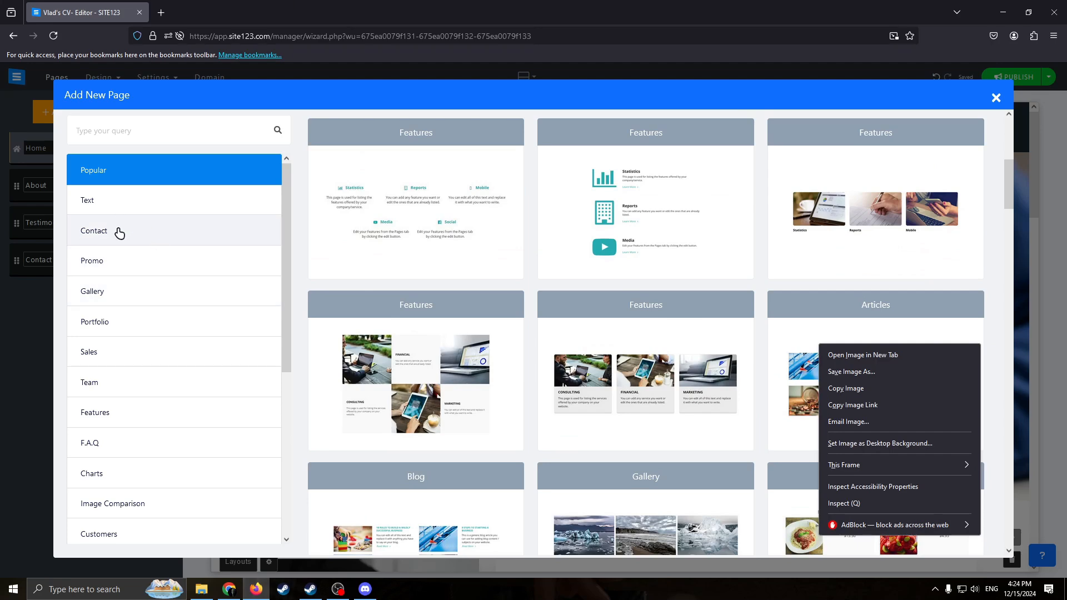
{"action": "left_click", "coordinate": [124, 118]}
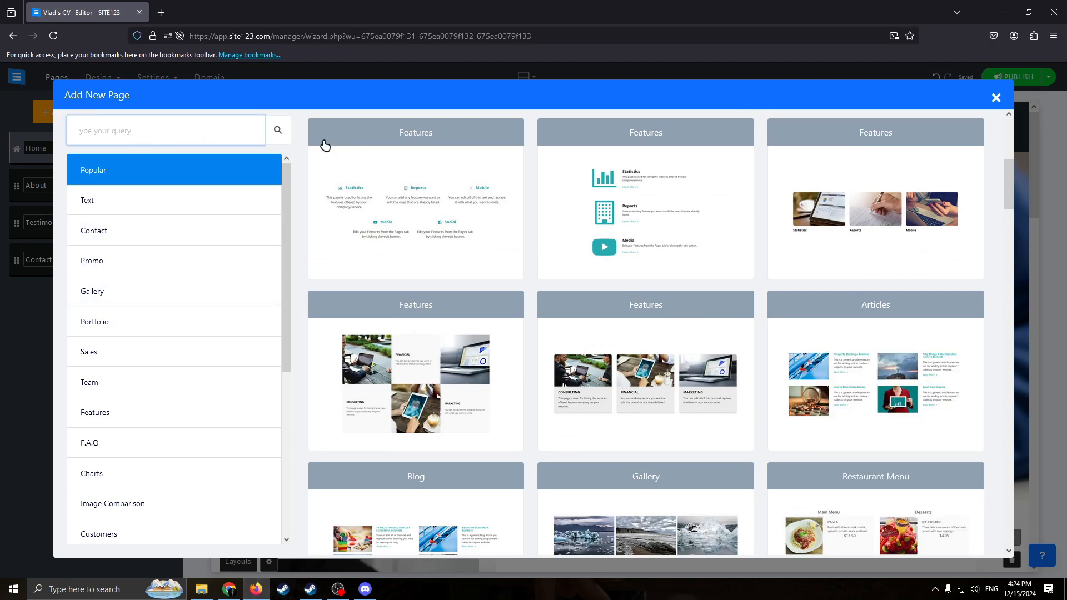
{"action": "left_click", "coordinate": [996, 98]}
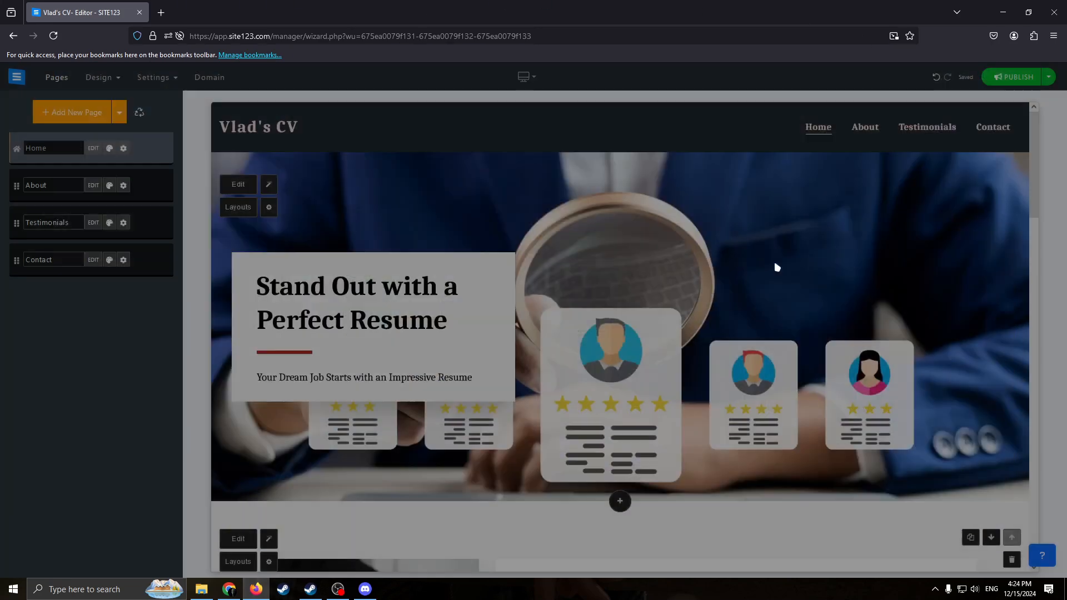
Open the header design settings and review the whole page preview down to the footer.
{"action": "mouse_move", "coordinate": [96, 85]}
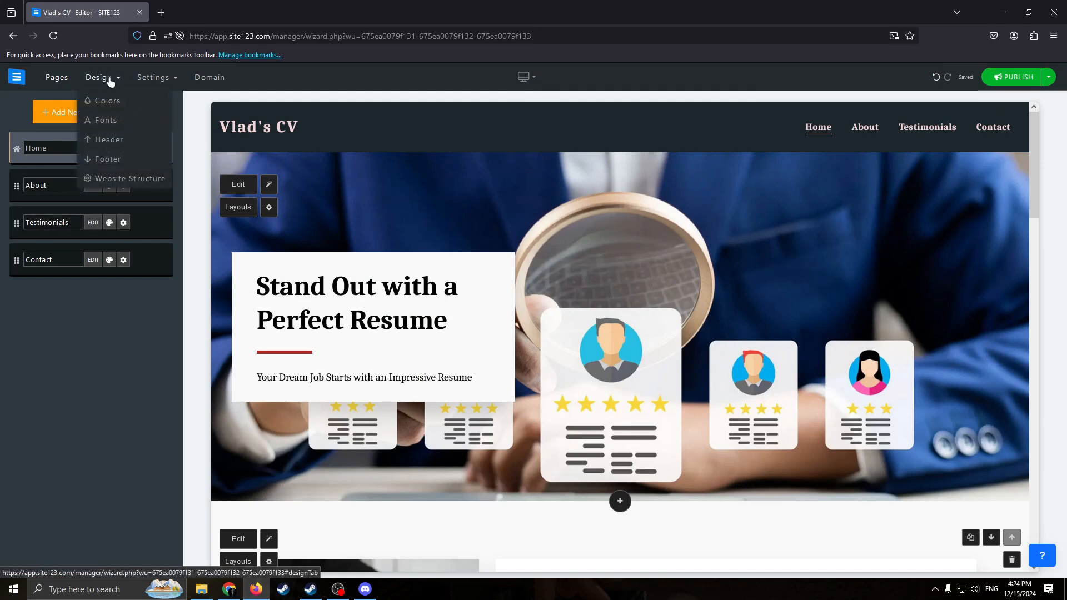
{"action": "left_click", "coordinate": [123, 140]}
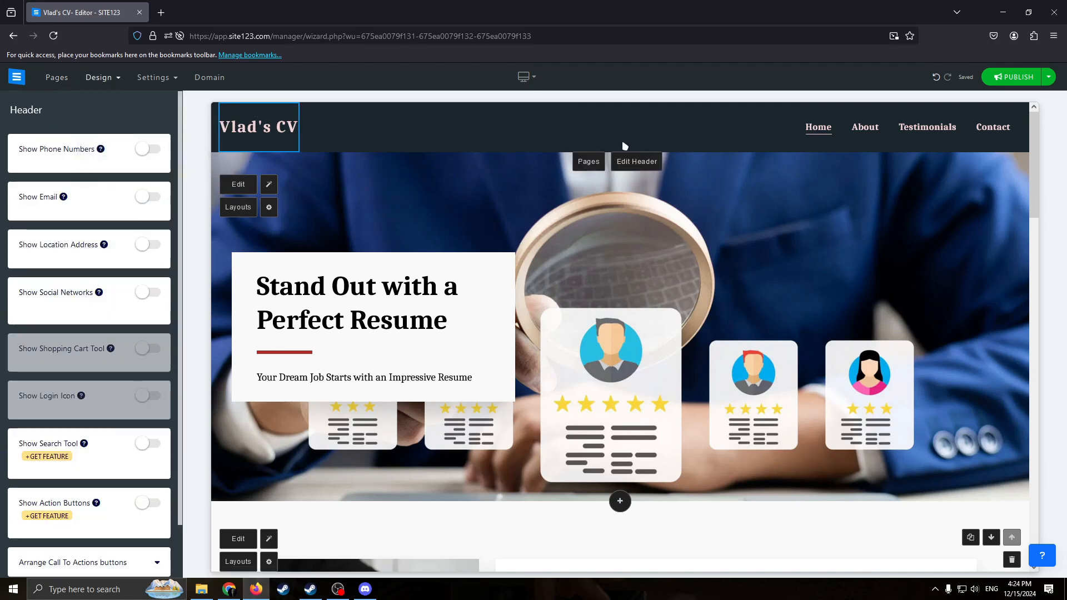
{"action": "scroll", "coordinate": [723, 334], "scroll_direction": "down", "scroll_amount": 20}
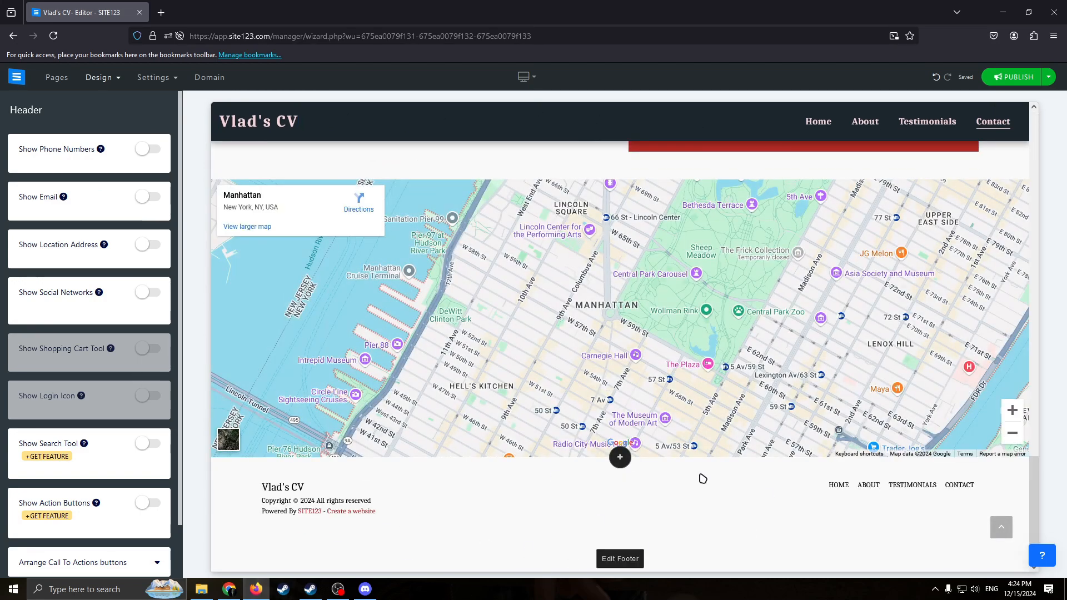
{"action": "scroll", "coordinate": [429, 399], "scroll_direction": "up", "scroll_amount": 20}
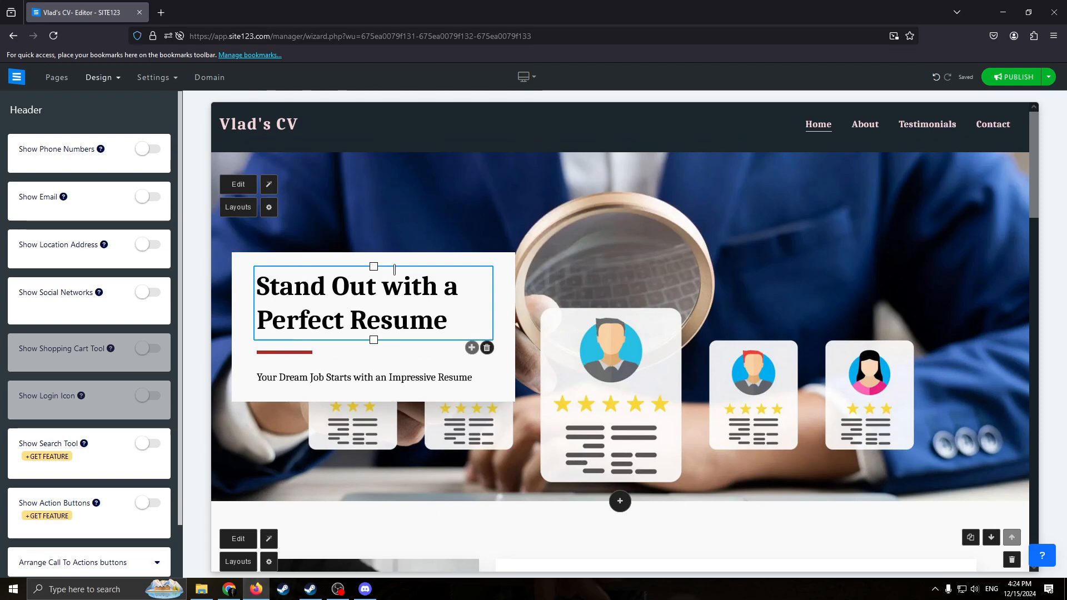
Set the website's main color to the slate gray swatch (#778899), trying the brown and pale yellow swatches first.
{"action": "left_click", "coordinate": [99, 78]}
{"action": "left_click", "coordinate": [97, 98]}
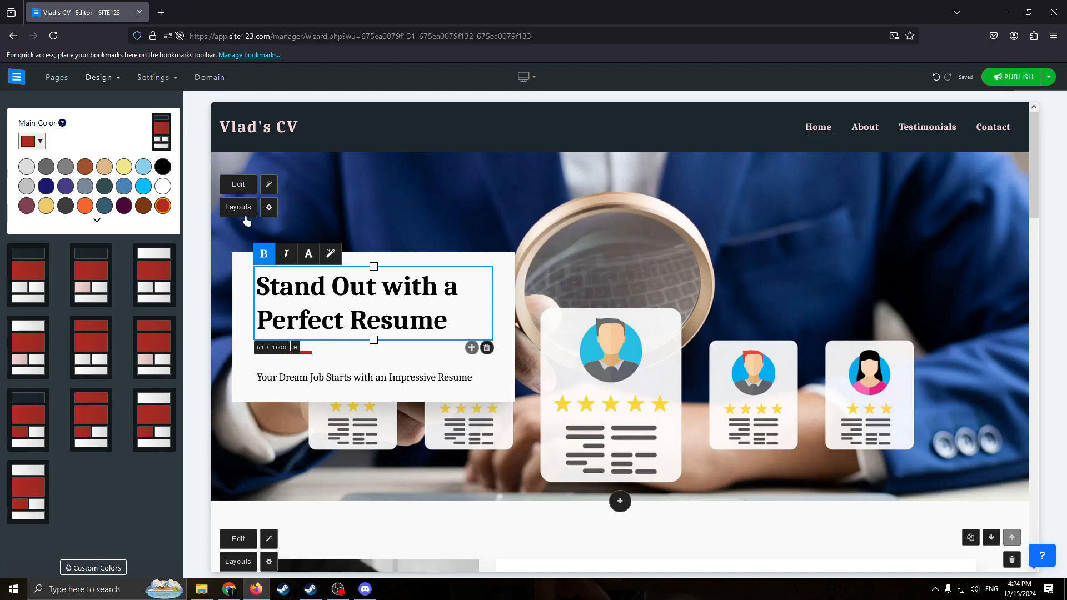
{"action": "left_click", "coordinate": [89, 167]}
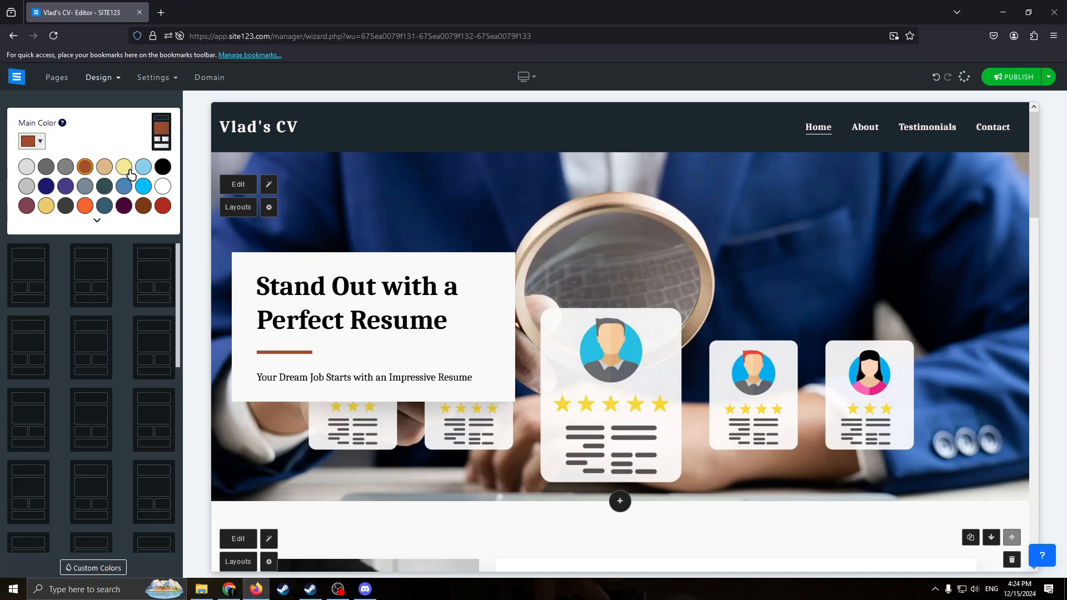
{"action": "left_click", "coordinate": [123, 169]}
{"action": "left_click", "coordinate": [85, 187]}
{"action": "left_click", "coordinate": [33, 142]}
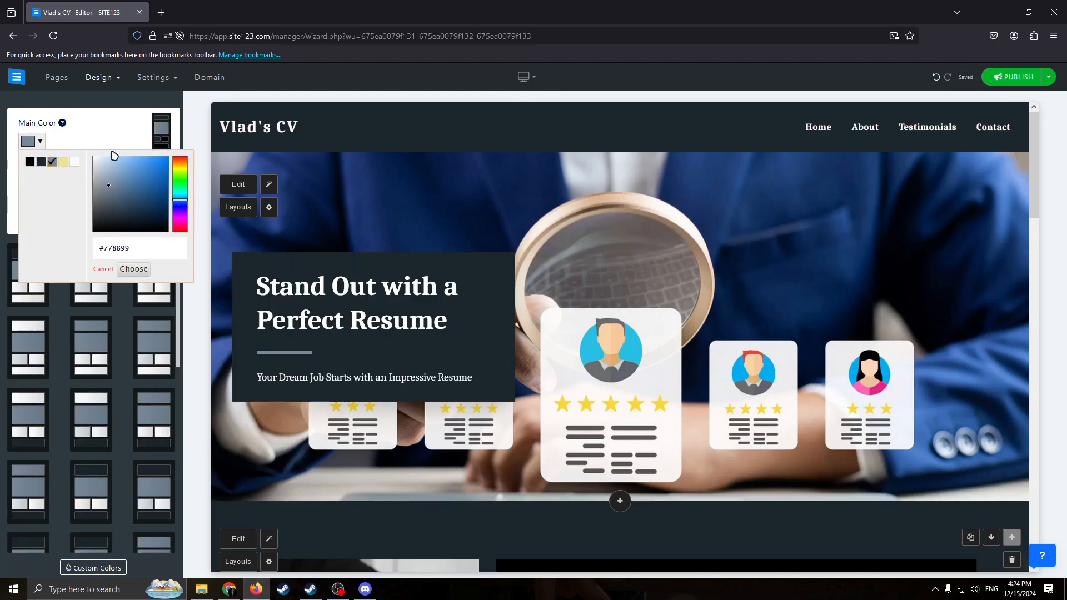
{"action": "left_click", "coordinate": [104, 116]}
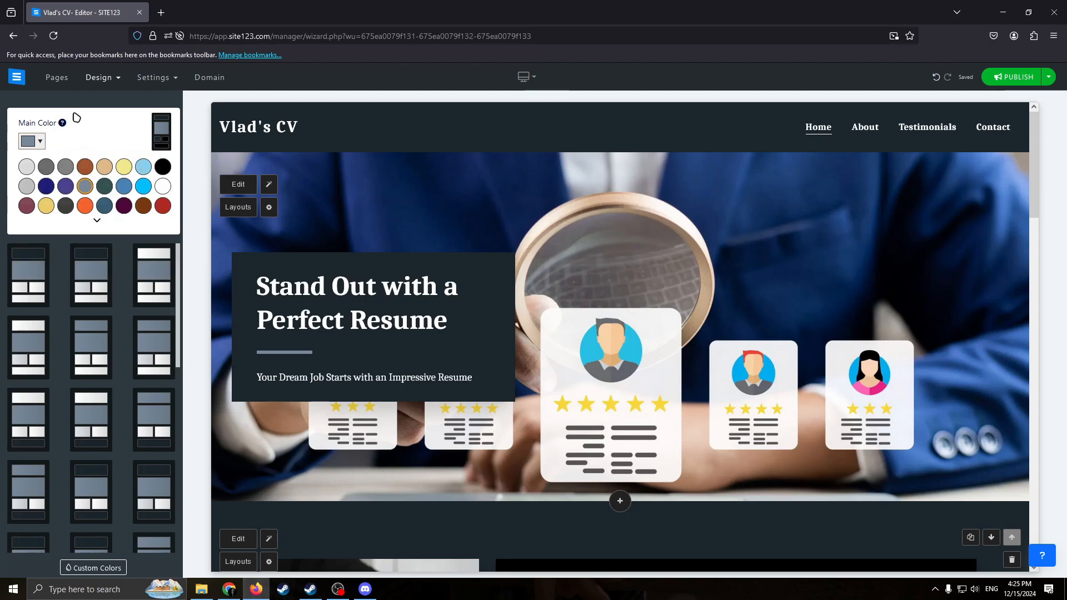
Look through the fonts available for the website's design.
{"action": "left_click", "coordinate": [102, 78]}
{"action": "left_click", "coordinate": [102, 117]}
{"action": "scroll", "coordinate": [90, 234], "scroll_direction": "down", "scroll_amount": 1}
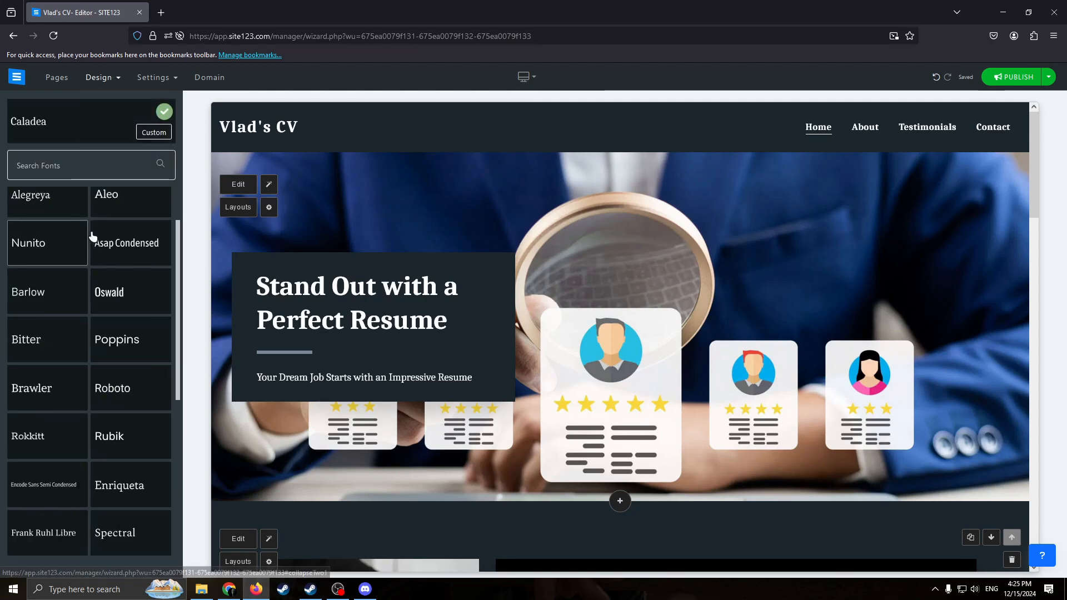
{"action": "scroll", "coordinate": [139, 258], "scroll_direction": "up", "scroll_amount": 1}
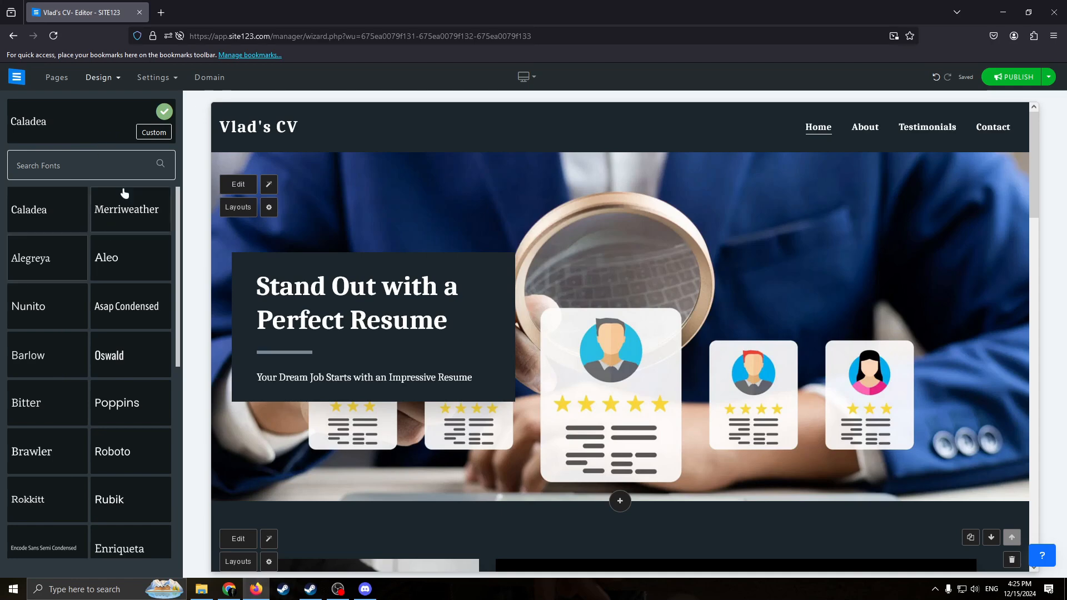
Look through the website name and logo settings, the website type options and the other settings available.
{"action": "left_click", "coordinate": [160, 78]}
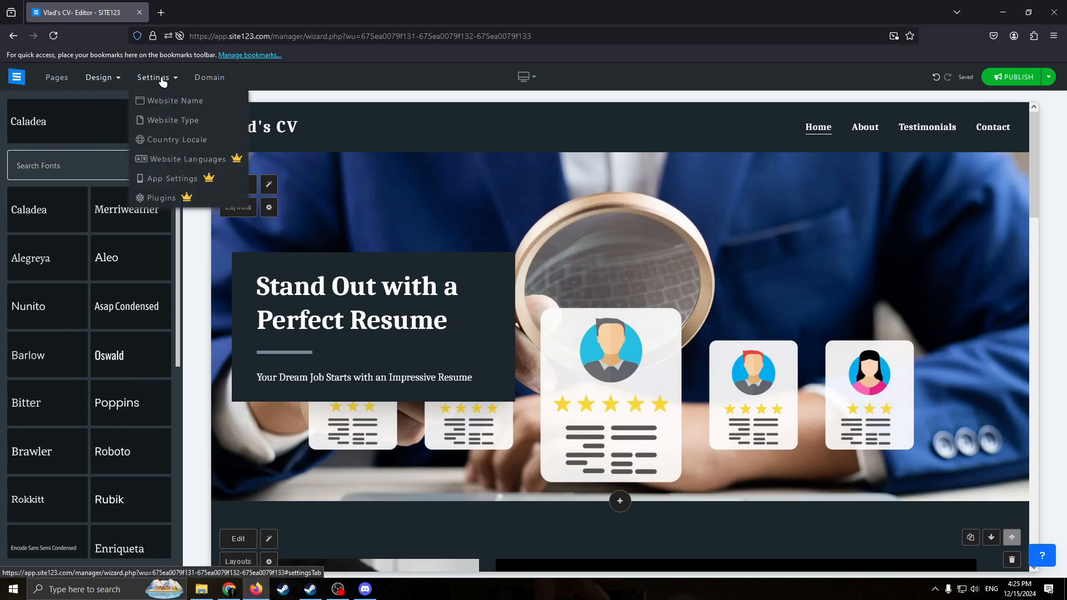
{"action": "left_click", "coordinate": [187, 103]}
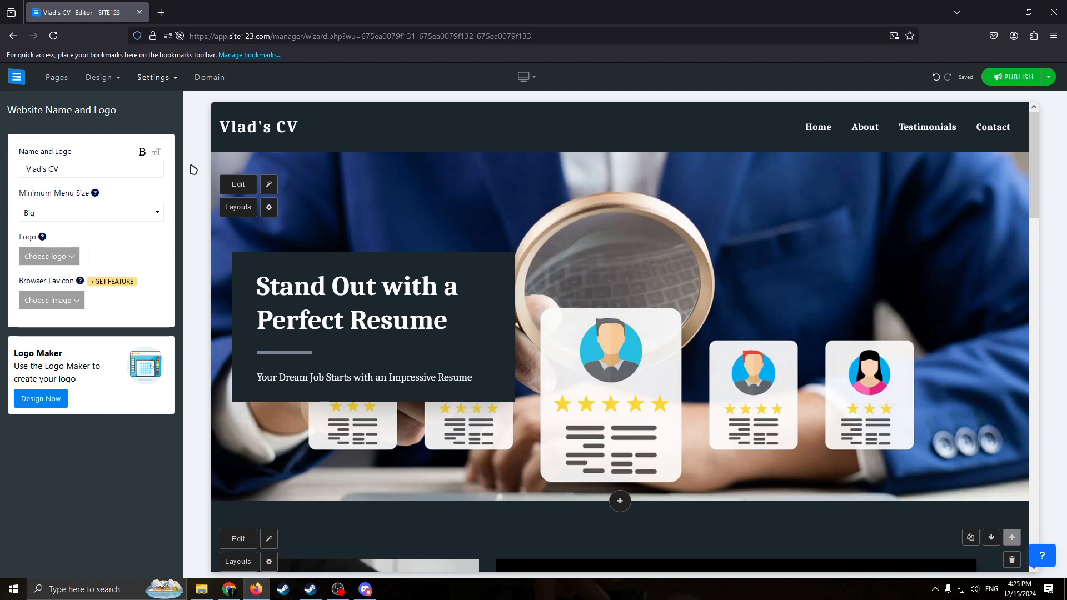
{"action": "left_click", "coordinate": [154, 77]}
{"action": "left_click", "coordinate": [167, 118]}
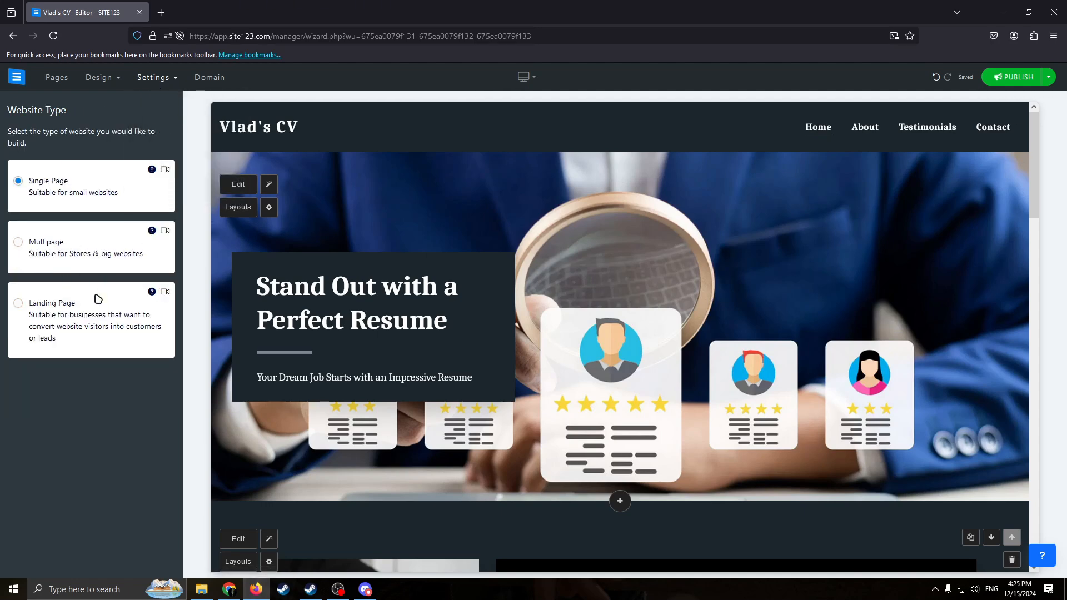
{"action": "left_click", "coordinate": [173, 79]}
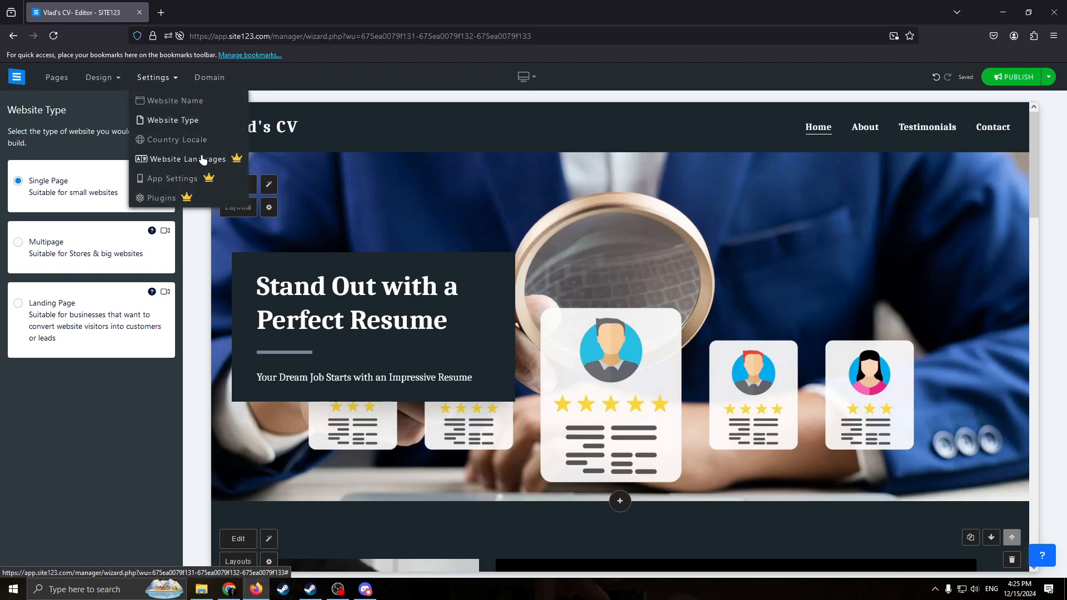
Return to the pages list and open the home page header's image and call-to-action options for editing.
{"action": "left_click", "coordinate": [55, 78]}
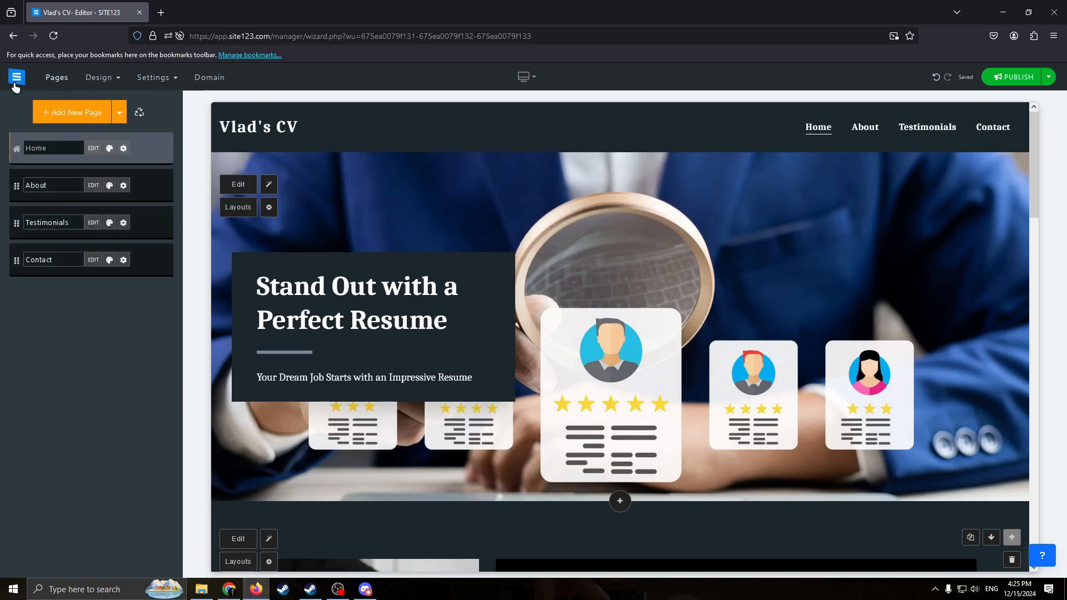
{"action": "left_click", "coordinate": [381, 195]}
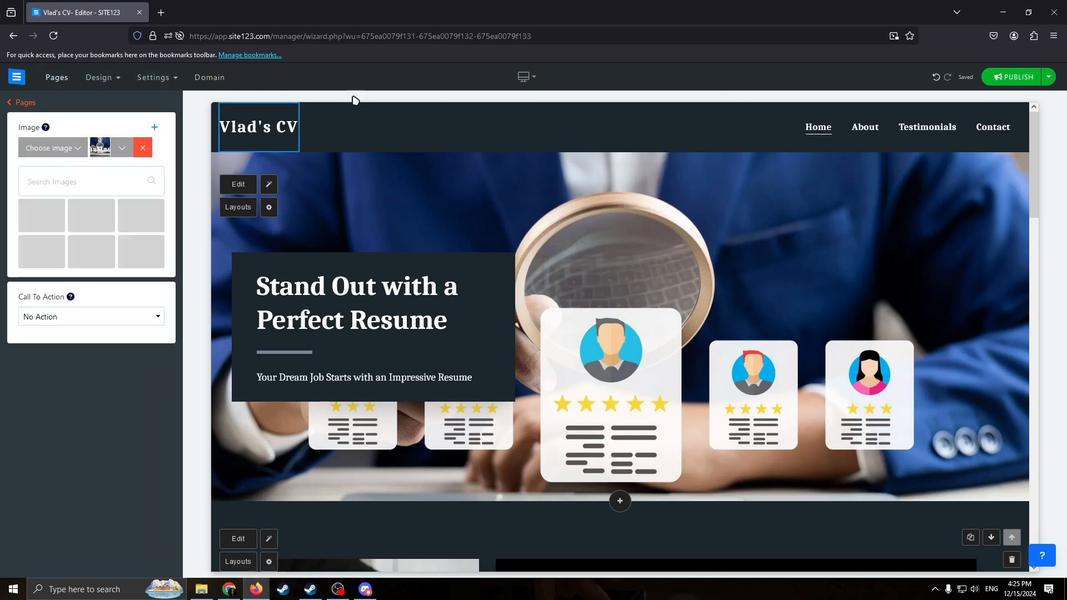
{"action": "scroll", "coordinate": [586, 134], "scroll_direction": "down", "scroll_amount": 2}
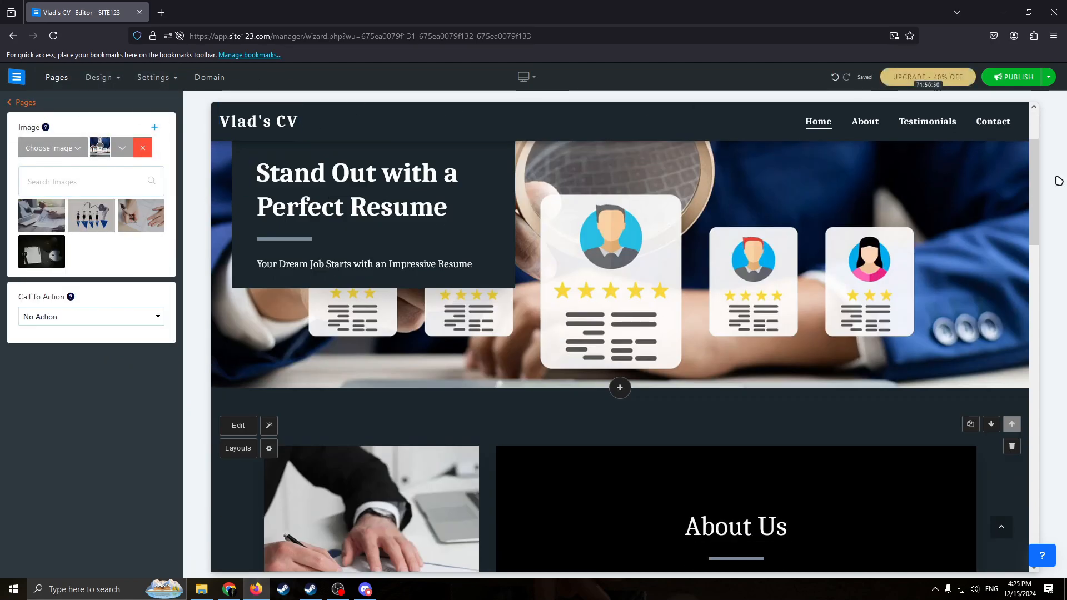
{"action": "scroll", "coordinate": [665, 256], "scroll_direction": "up", "scroll_amount": 1}
{"action": "scroll", "coordinate": [665, 256], "scroll_direction": "up", "scroll_amount": 1}
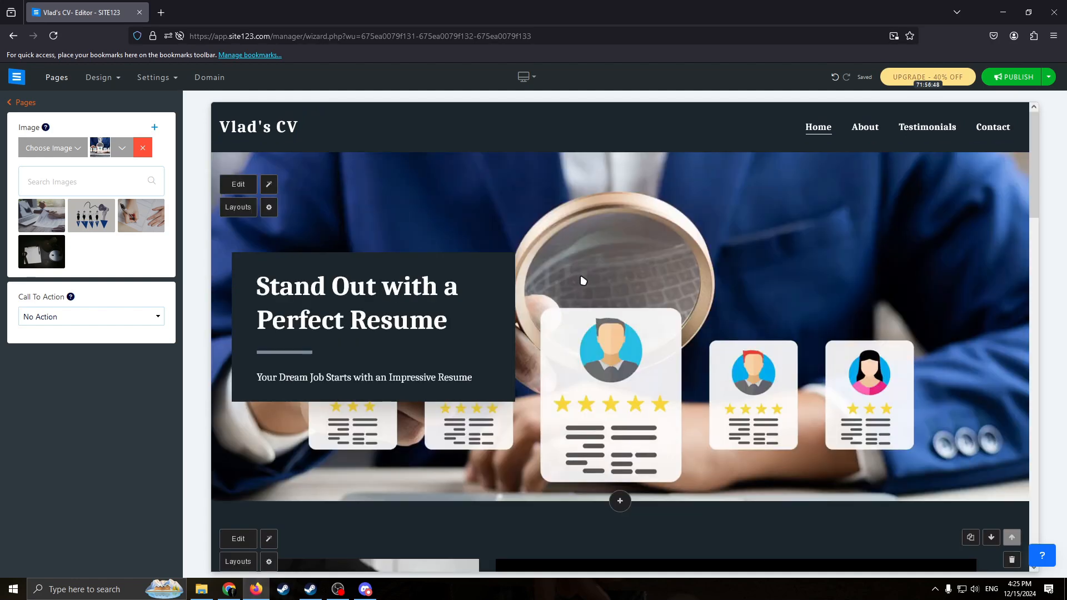
{"action": "left_click_drag", "start_coordinate": [470, 319], "coordinate": [458, 304]}
{"action": "left_click", "coordinate": [470, 310]}
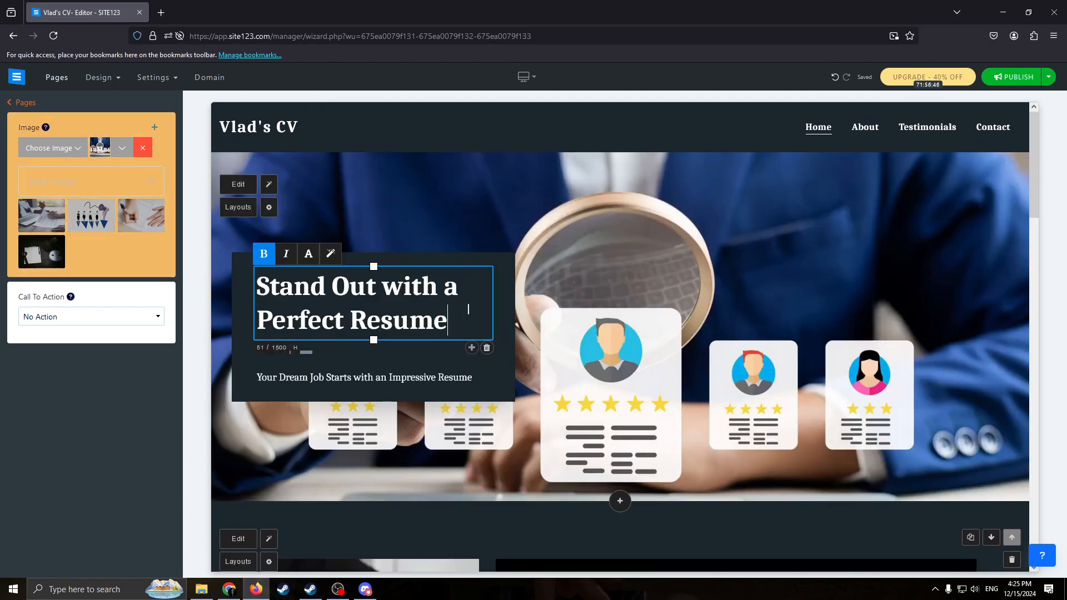
{"action": "left_click", "coordinate": [576, 225]}
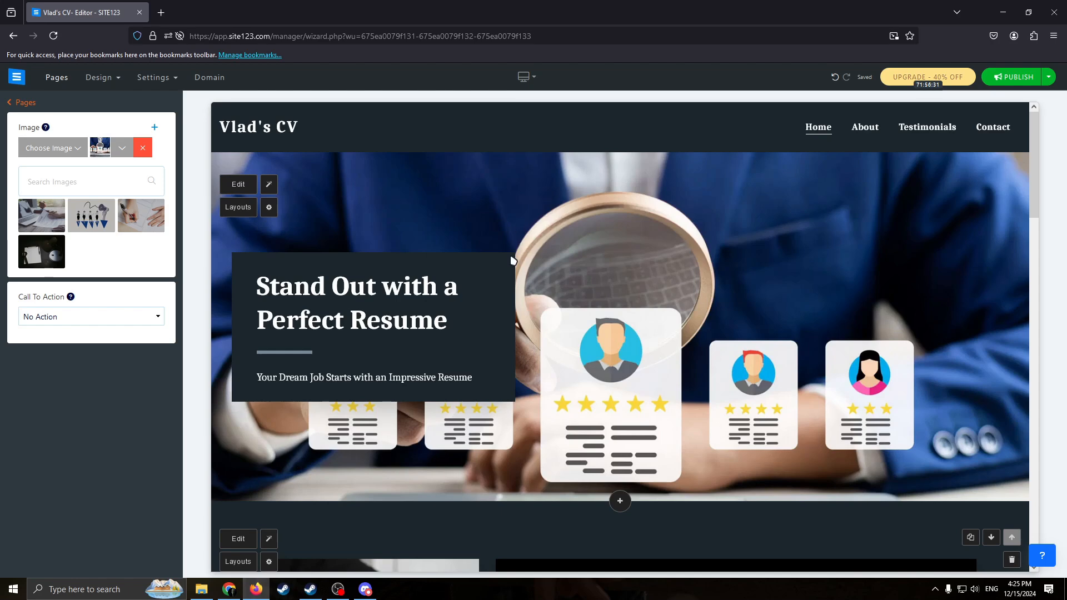
{"action": "left_click", "coordinate": [600, 174]}
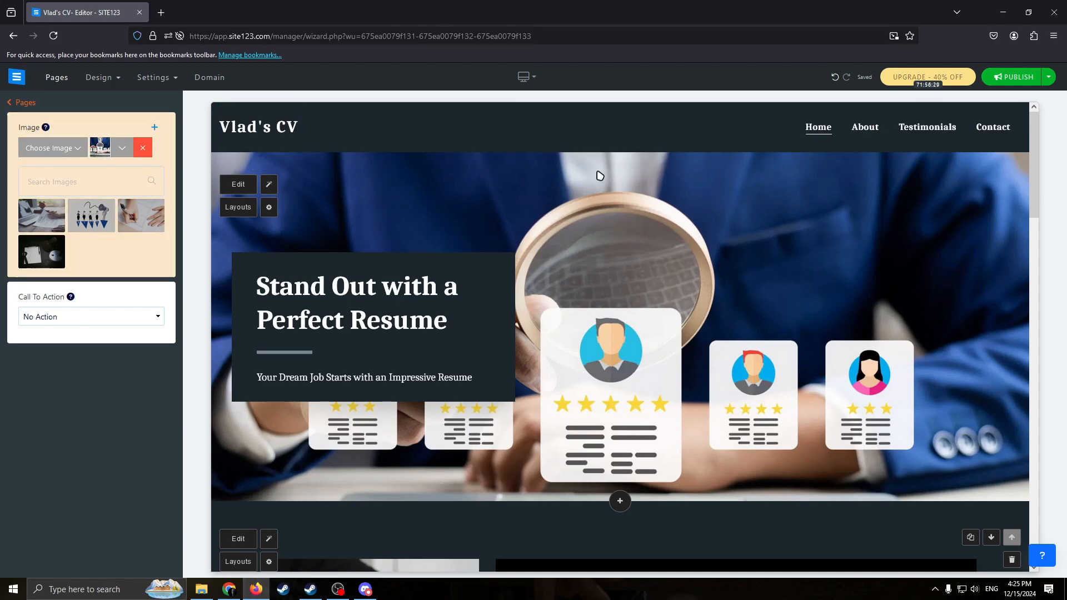
{"action": "scroll", "coordinate": [469, 210], "scroll_direction": "down", "scroll_amount": 2}
{"action": "left_click", "coordinate": [470, 210]}
{"action": "scroll", "coordinate": [668, 242], "scroll_direction": "up", "scroll_amount": 2}
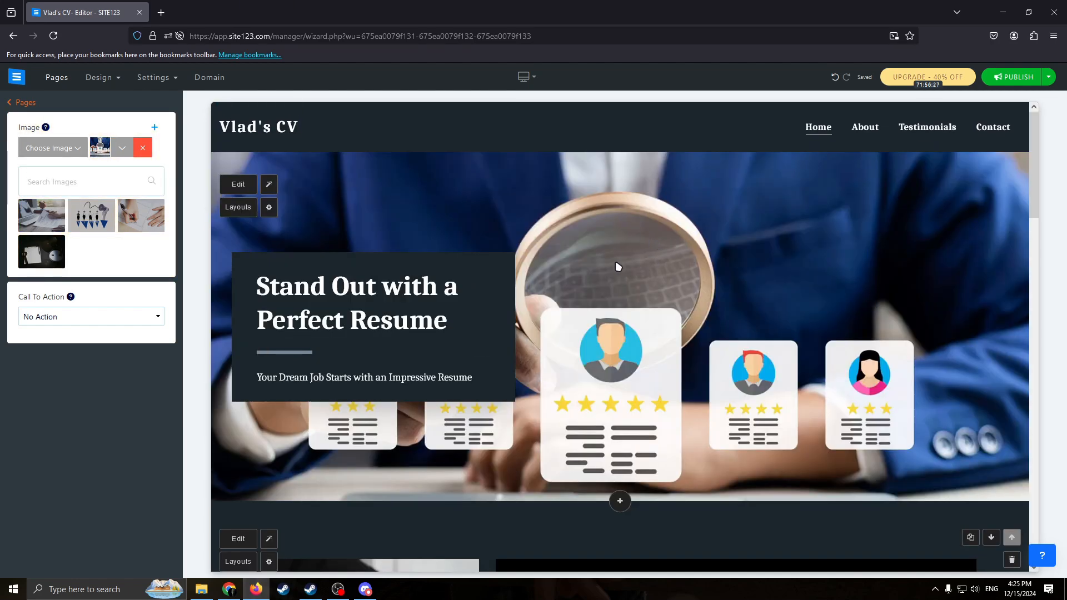
Replace the home page header's main heading with "Please hire me" and leave the text editing.
{"action": "left_click", "coordinate": [478, 311]}
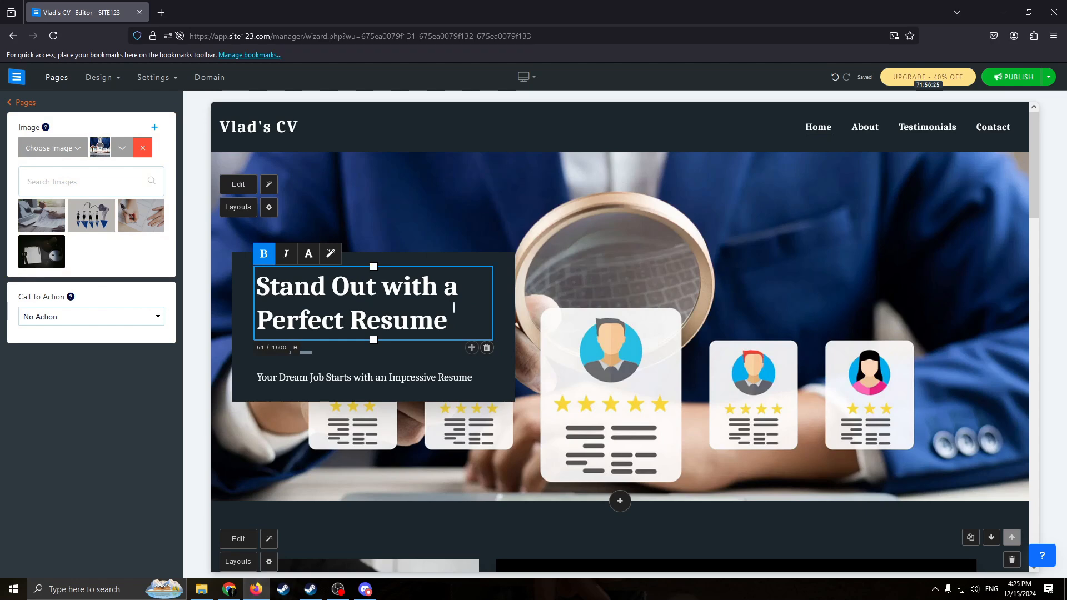
{"action": "left_click_drag", "start_coordinate": [455, 314], "coordinate": [228, 295]}
{"action": "key", "text": "BackSpace"}
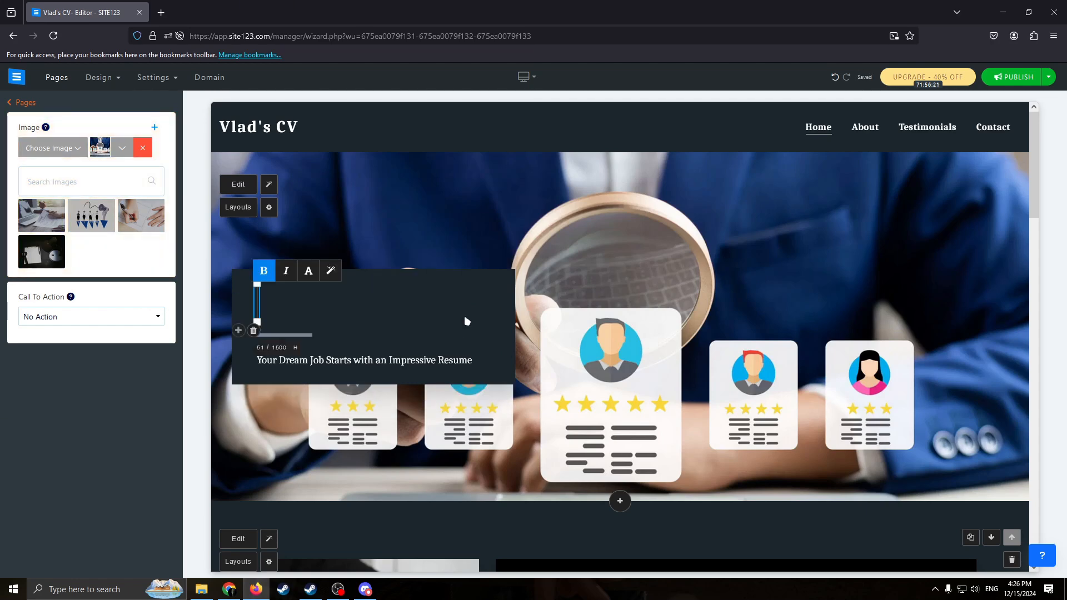
{"action": "type", "text": "Plew"}
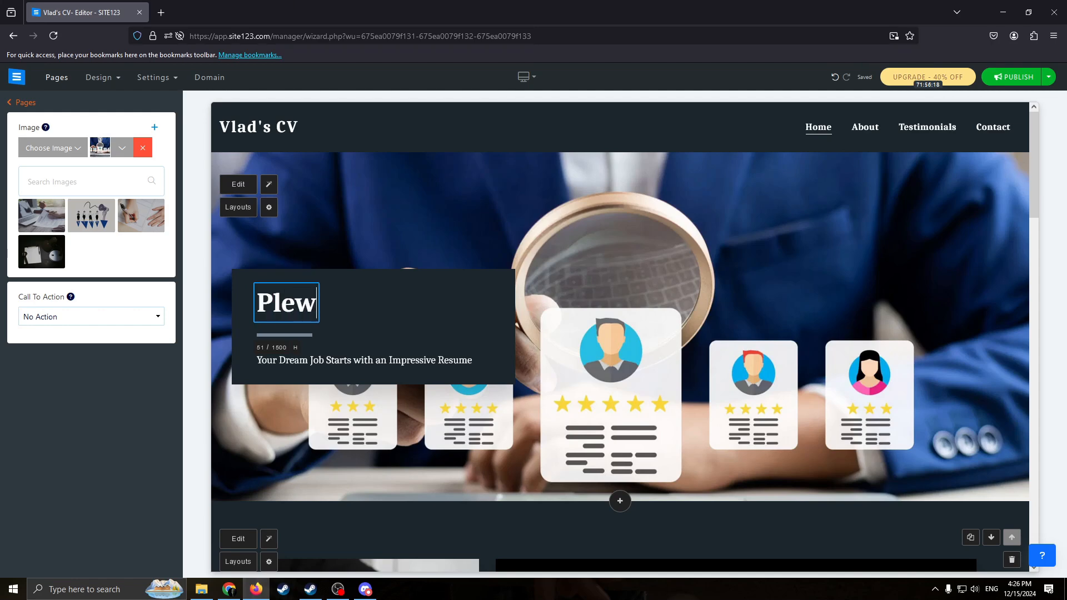
{"action": "key", "text": "BackSpace"}
{"action": "type", "text": "s"}
{"action": "type", "text": "se hire me"}
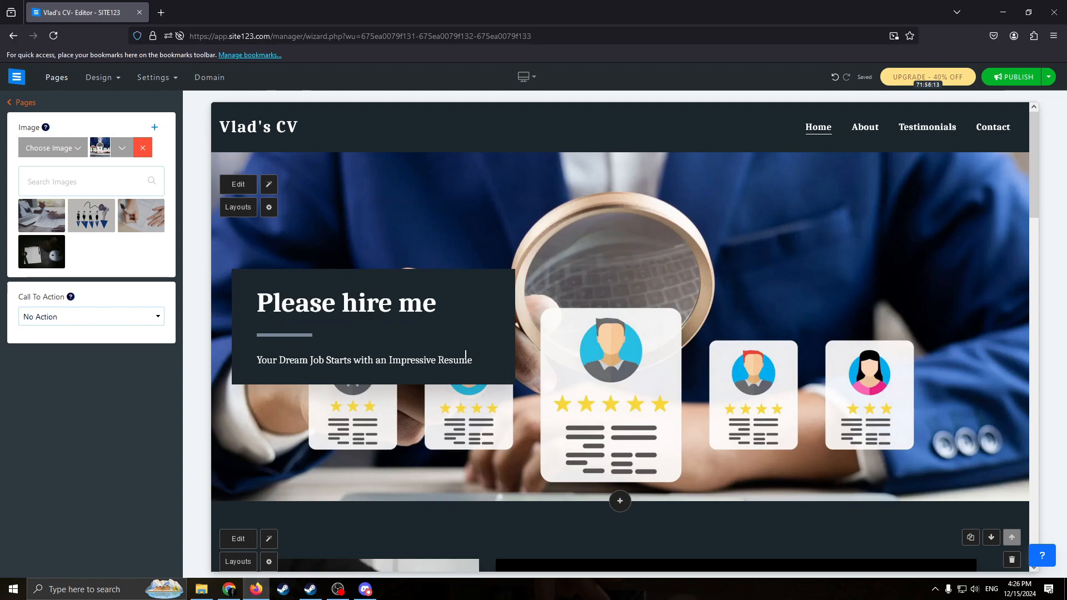
{"action": "left_click", "coordinate": [364, 360]}
{"action": "left_click", "coordinate": [436, 334]}
{"action": "scroll", "coordinate": [547, 288], "scroll_direction": "down", "scroll_amount": 3}
{"action": "scroll", "coordinate": [525, 325], "scroll_direction": "up", "scroll_amount": 3}
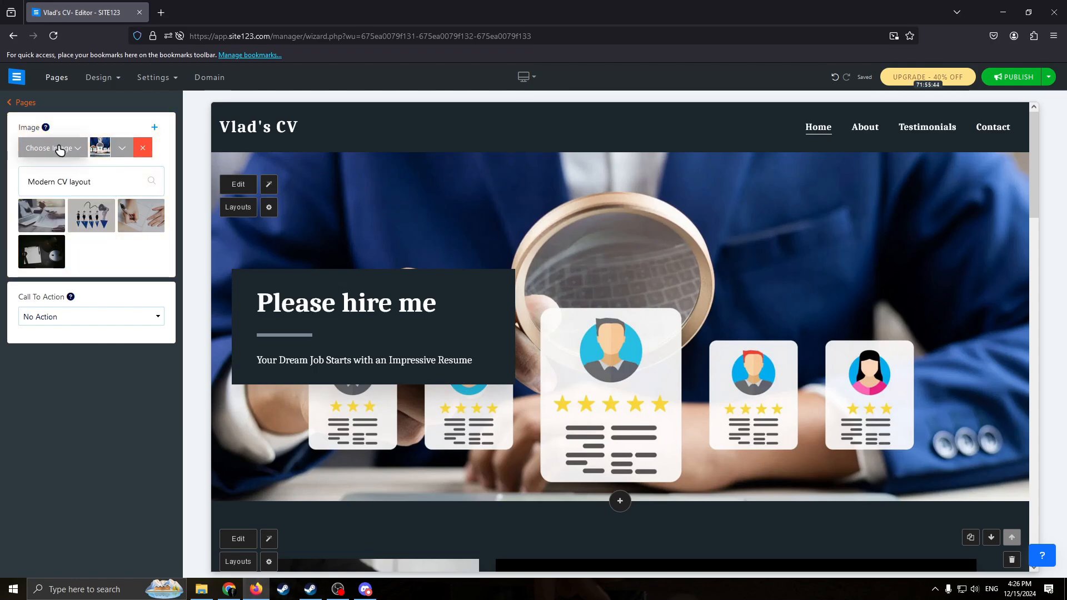
Replace the header background with the library photo of a hand writing on a resume beside a laptop, and save it.
{"action": "mouse_move", "coordinate": [52, 149]}
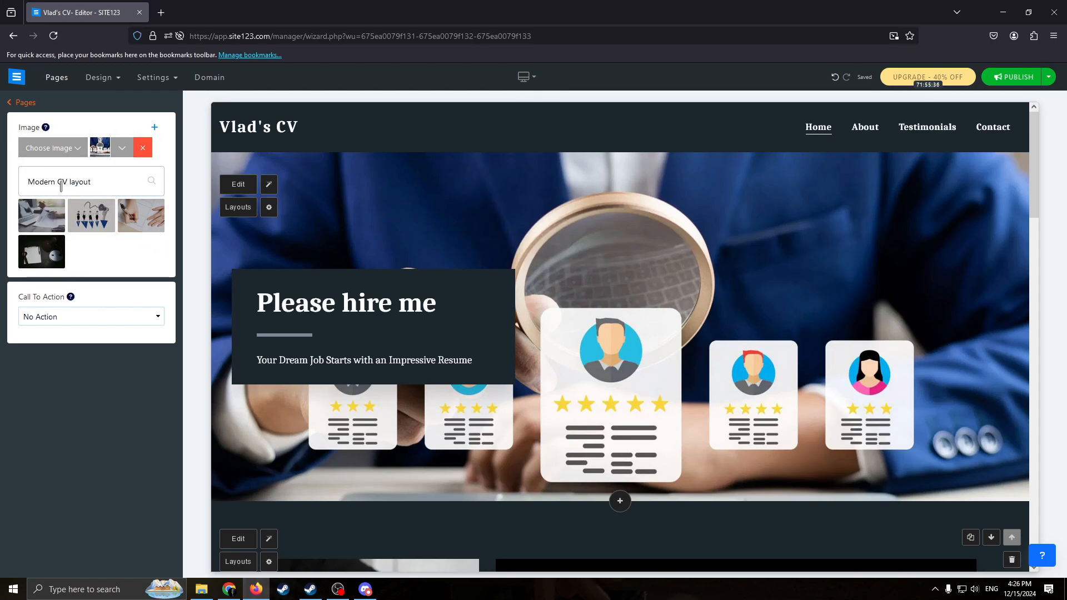
{"action": "left_click", "coordinate": [56, 224]}
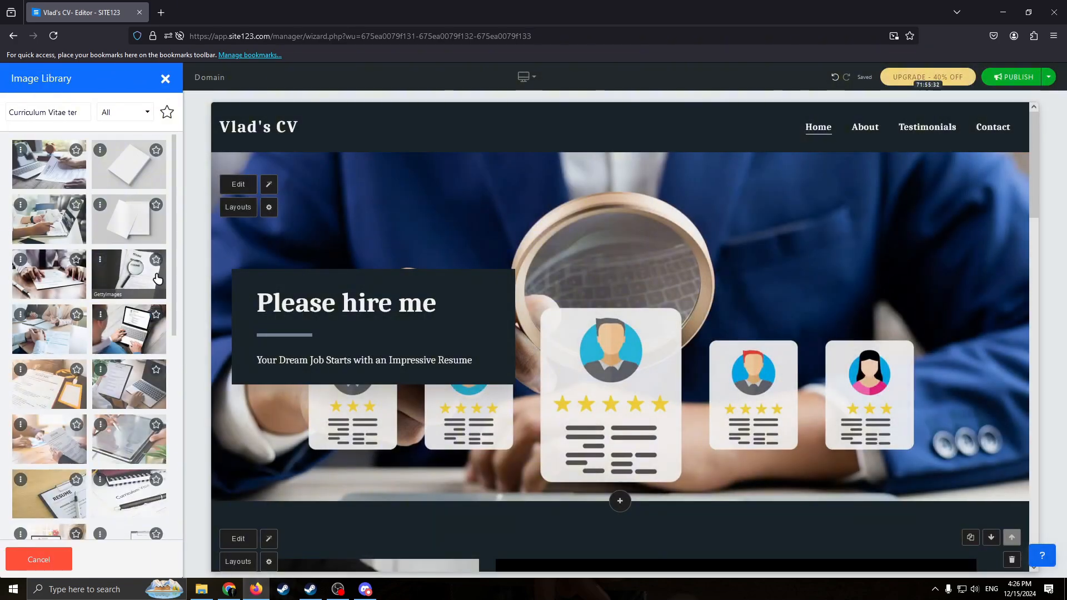
{"action": "scroll", "coordinate": [126, 427], "scroll_direction": "down", "scroll_amount": 5}
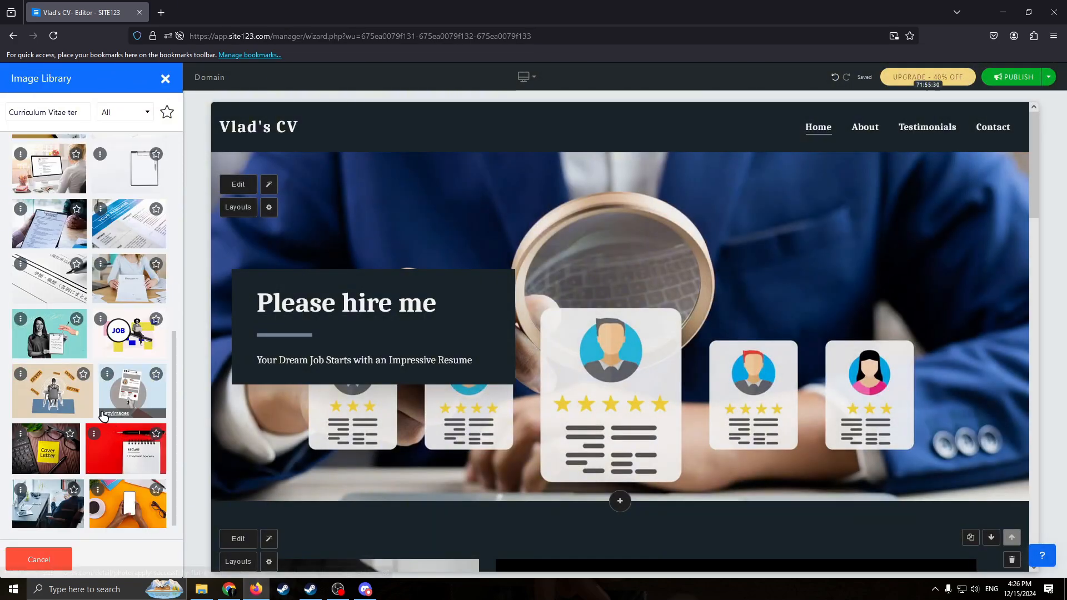
{"action": "scroll", "coordinate": [48, 390], "scroll_direction": "up", "scroll_amount": 5}
{"action": "left_click", "coordinate": [43, 166]}
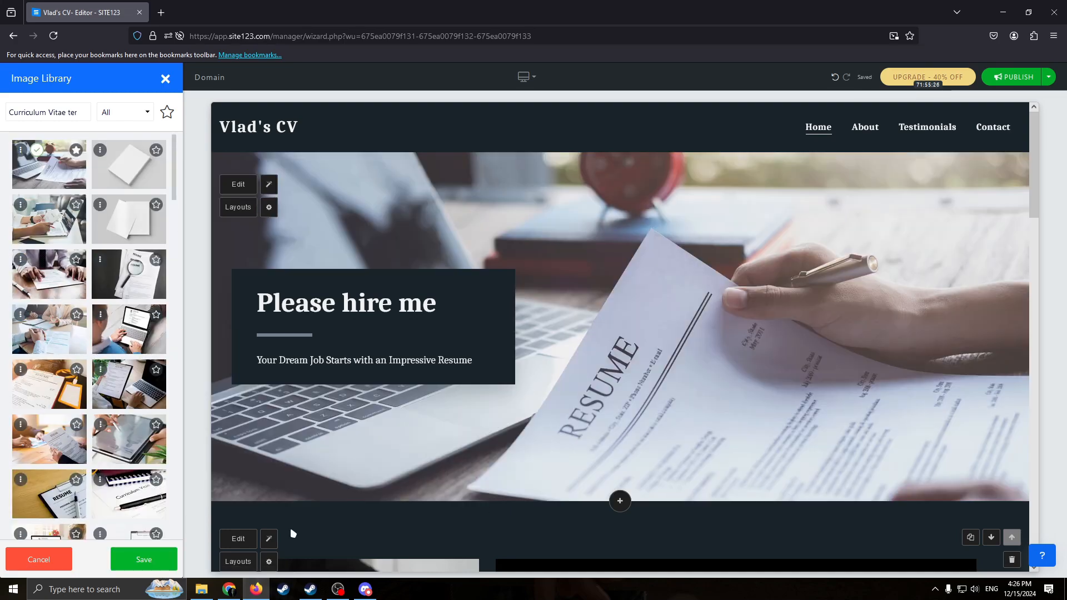
{"action": "left_click", "coordinate": [144, 559]}
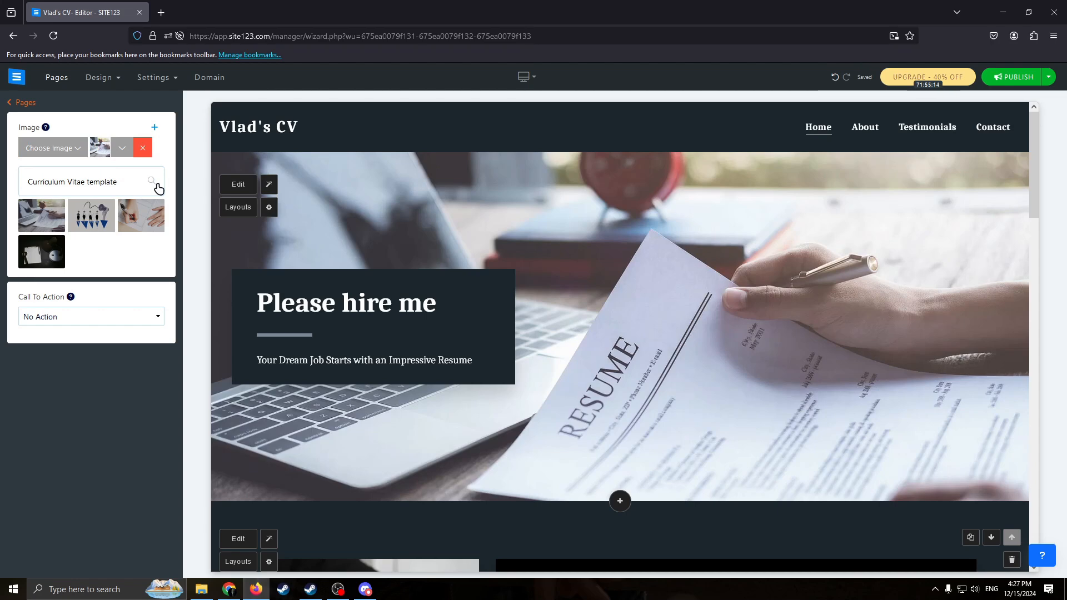
Open the About section below the header for editing through its image.
{"action": "key", "text": "alt+shift"}
{"action": "left_click", "coordinate": [303, 288]}
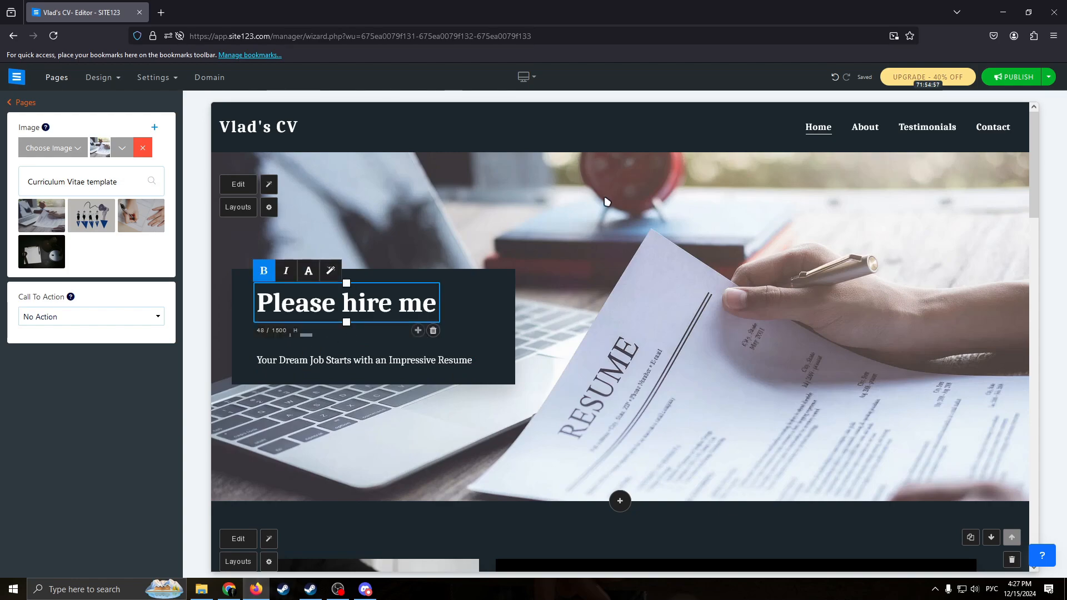
{"action": "left_click", "coordinate": [778, 214]}
{"action": "scroll", "coordinate": [578, 176], "scroll_direction": "down", "scroll_amount": 8}
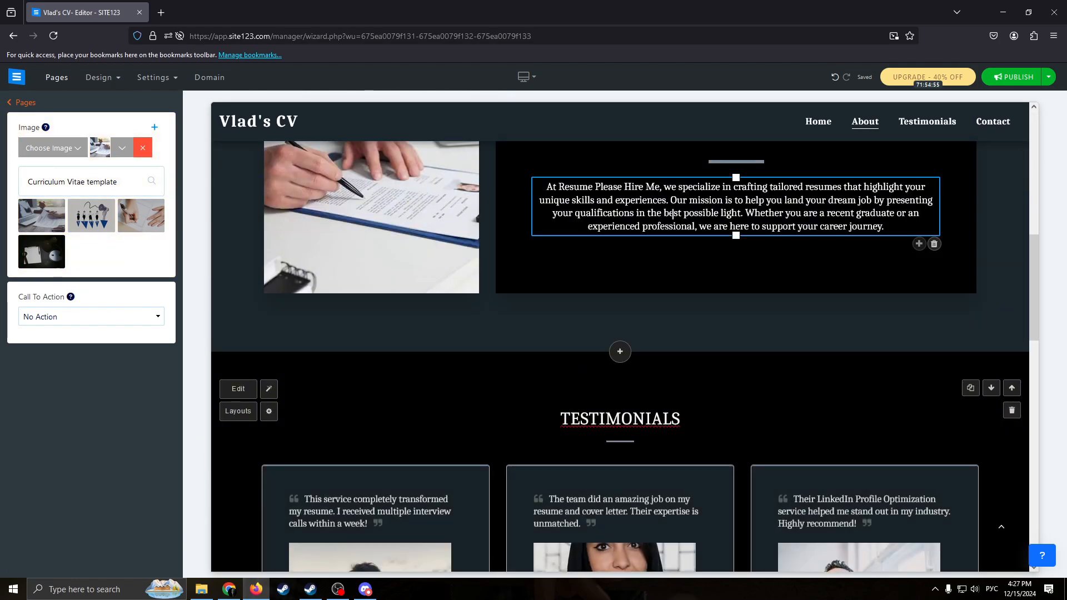
{"action": "scroll", "coordinate": [490, 218], "scroll_direction": "up", "scroll_amount": 4}
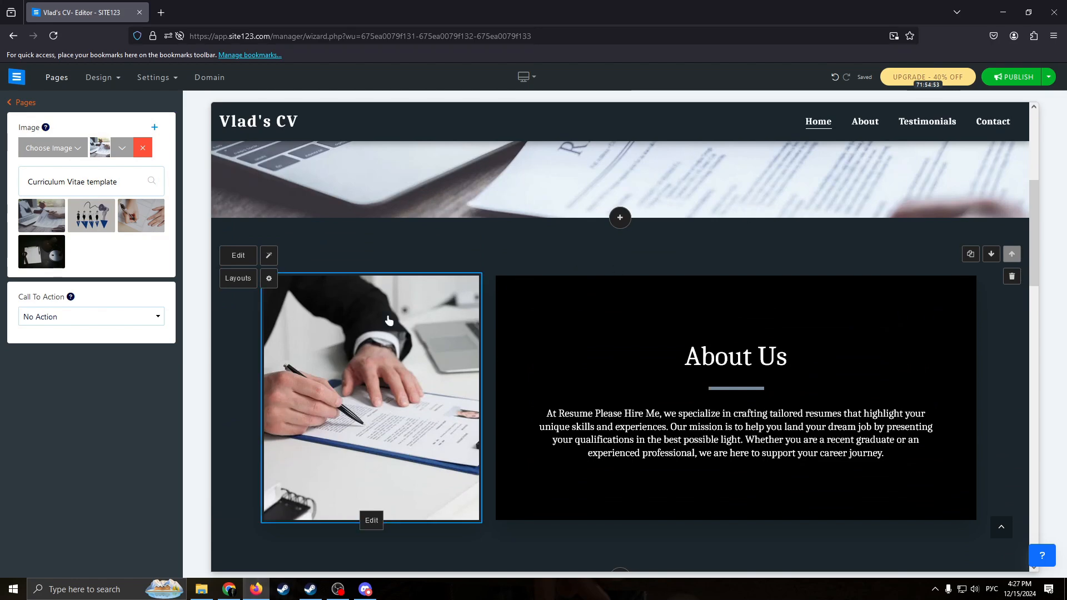
{"action": "left_click", "coordinate": [434, 349]}
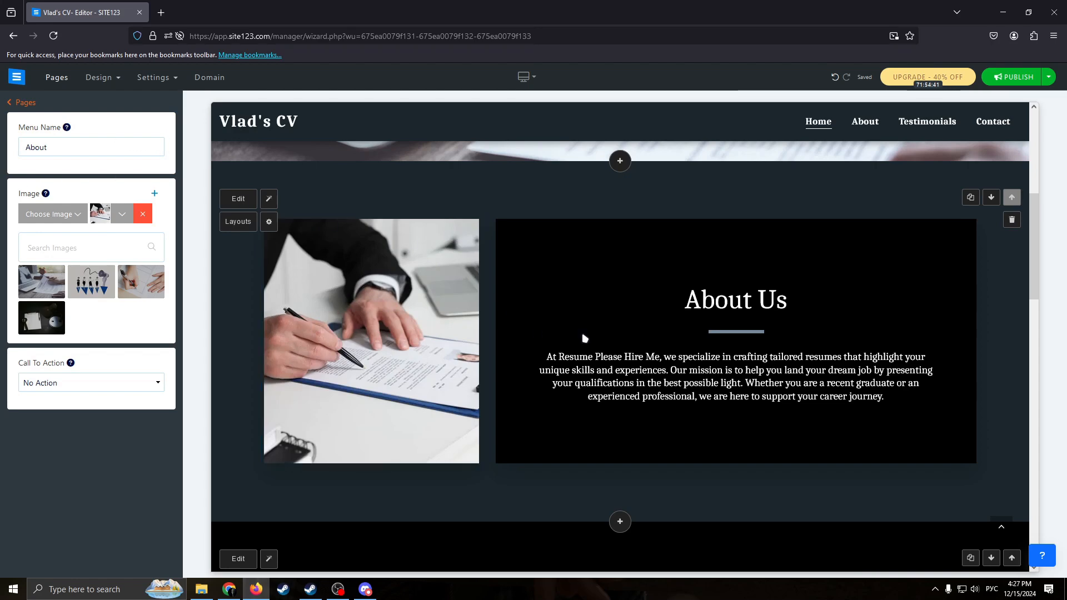
Delete the "About Us" title above the paragraph in the About section.
{"action": "left_click", "coordinate": [722, 356]}
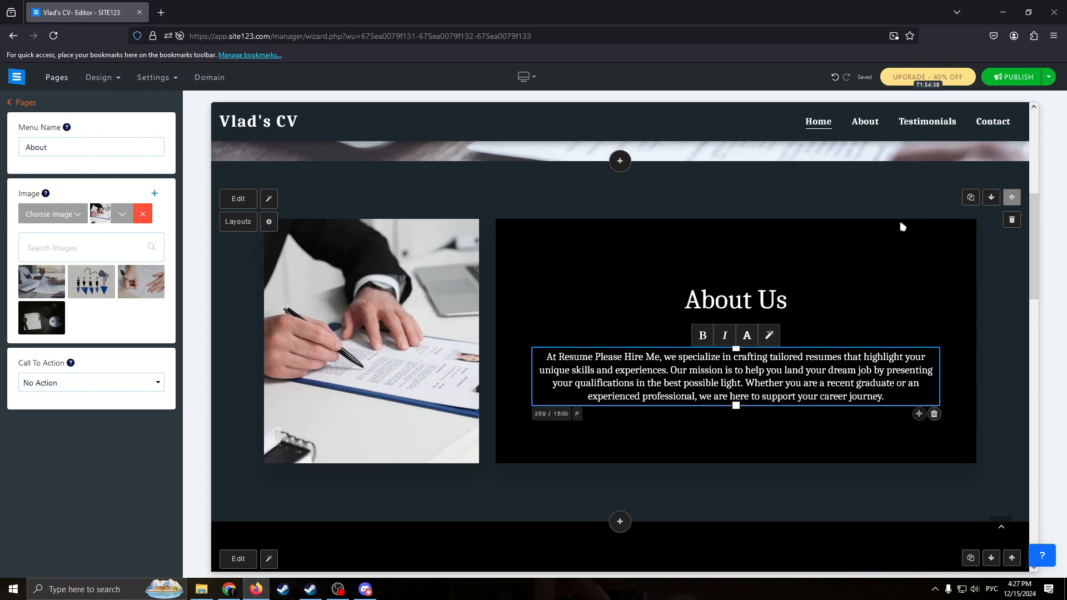
{"action": "left_click", "coordinate": [751, 297]}
{"action": "left_click_drag", "start_coordinate": [752, 294], "coordinate": [684, 302]}
{"action": "left_click_drag", "start_coordinate": [955, 425], "coordinate": [588, 335]}
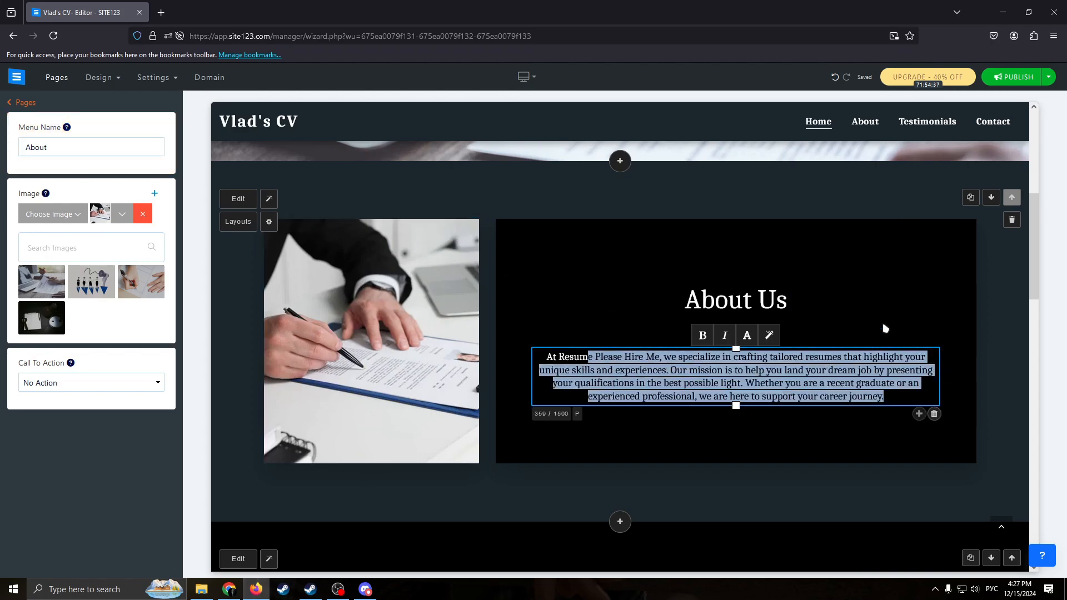
{"action": "left_click_drag", "start_coordinate": [851, 310], "coordinate": [654, 285]}
{"action": "left_click", "coordinate": [809, 303]}
{"action": "left_click_drag", "start_coordinate": [787, 304], "coordinate": [626, 298]}
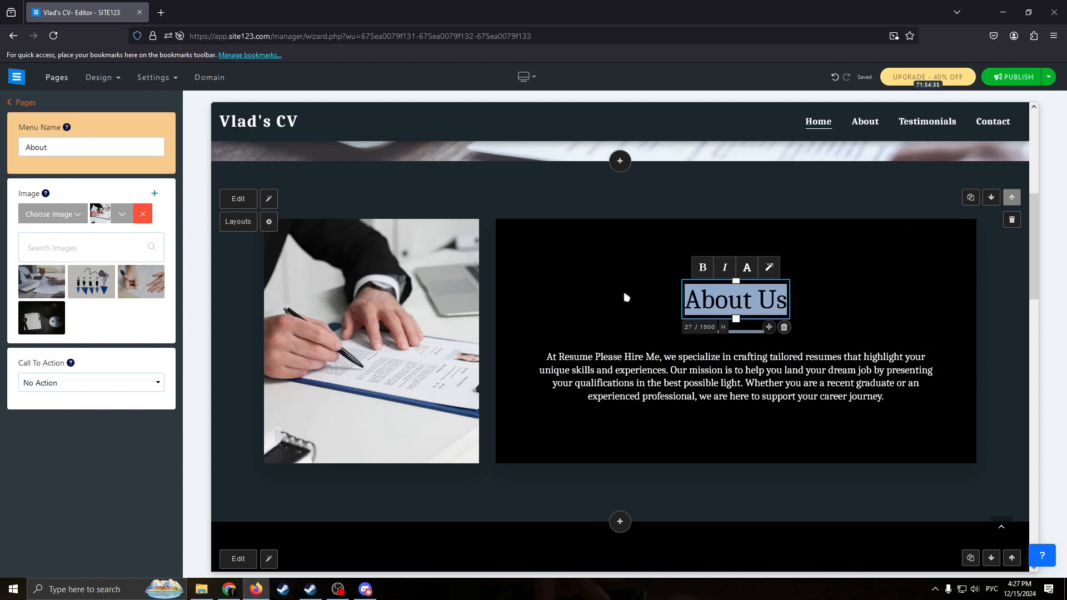
{"action": "double_click", "coordinate": [731, 301]}
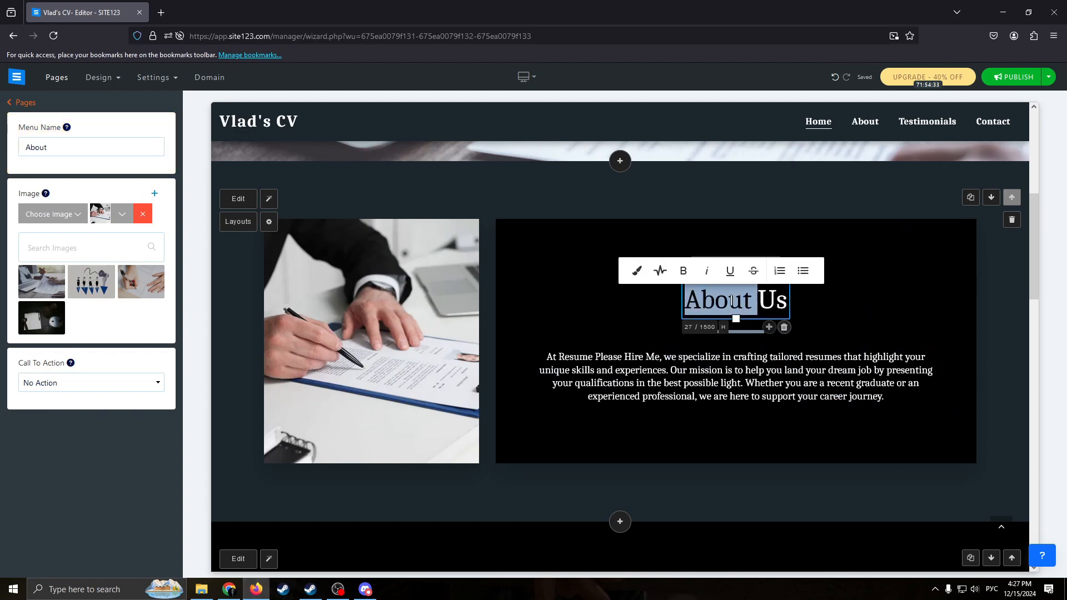
{"action": "left_click_drag", "start_coordinate": [779, 301], "coordinate": [697, 323]}
{"action": "left_click", "coordinate": [805, 305]}
{"action": "left_click", "coordinate": [781, 330]}
{"action": "left_click_drag", "start_coordinate": [779, 306], "coordinate": [790, 328]}
{"action": "left_click", "coordinate": [789, 327]}
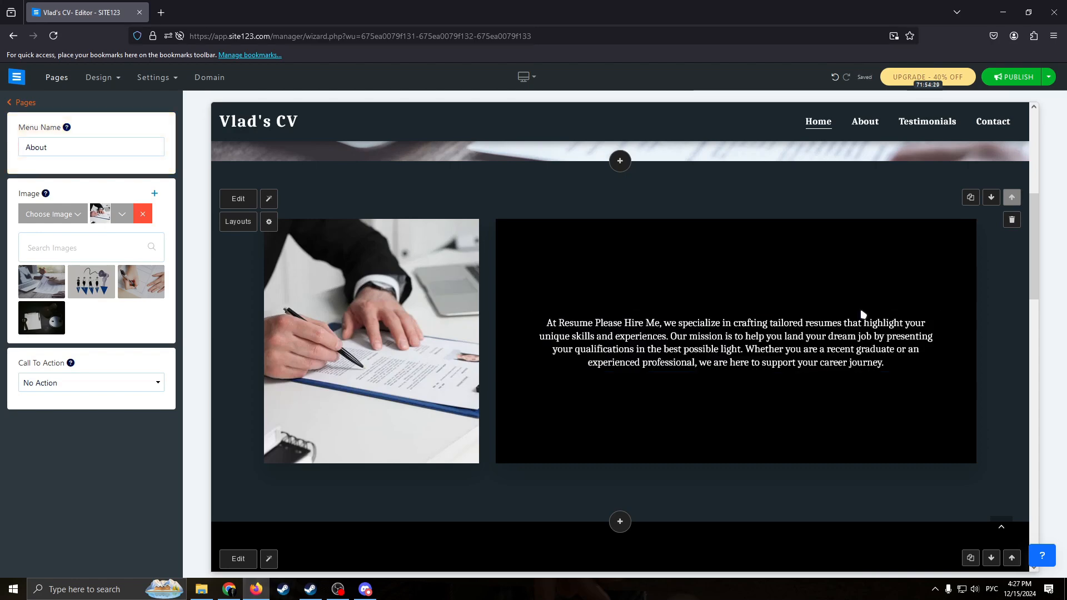
Add a new title above the descriptive paragraph in the About section.
{"action": "left_click", "coordinate": [871, 336]}
{"action": "left_click_drag", "start_coordinate": [923, 361], "coordinate": [566, 307]}
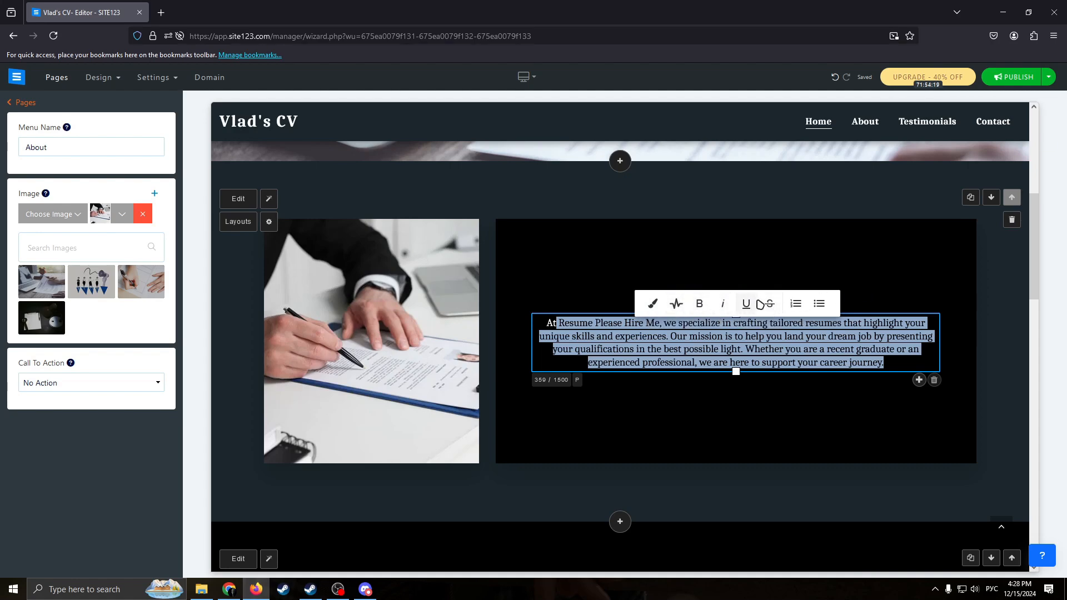
{"action": "left_click", "coordinate": [770, 323]}
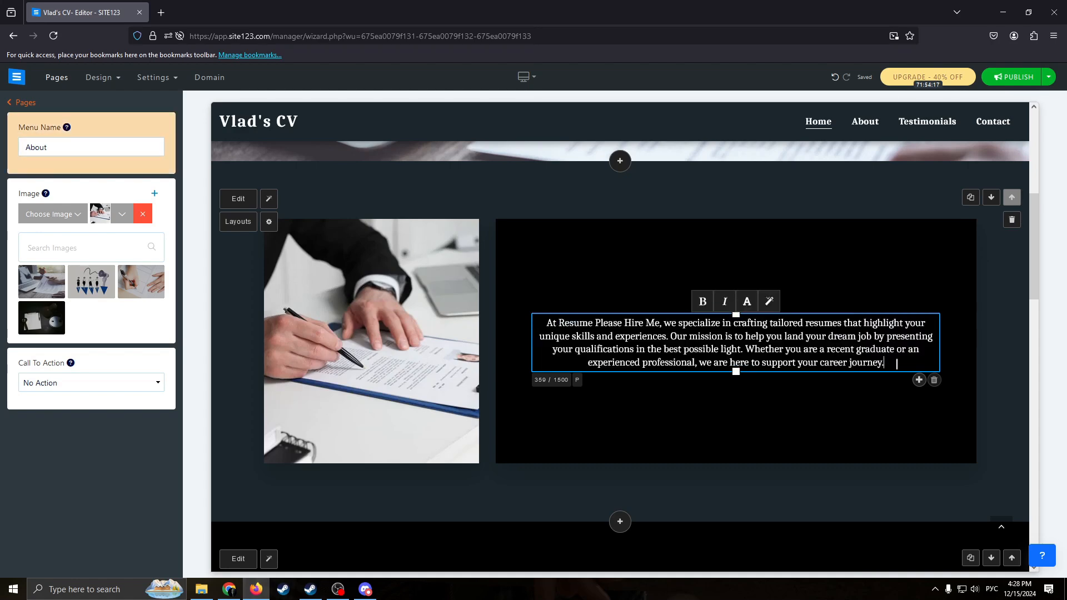
{"action": "left_click", "coordinate": [919, 379]}
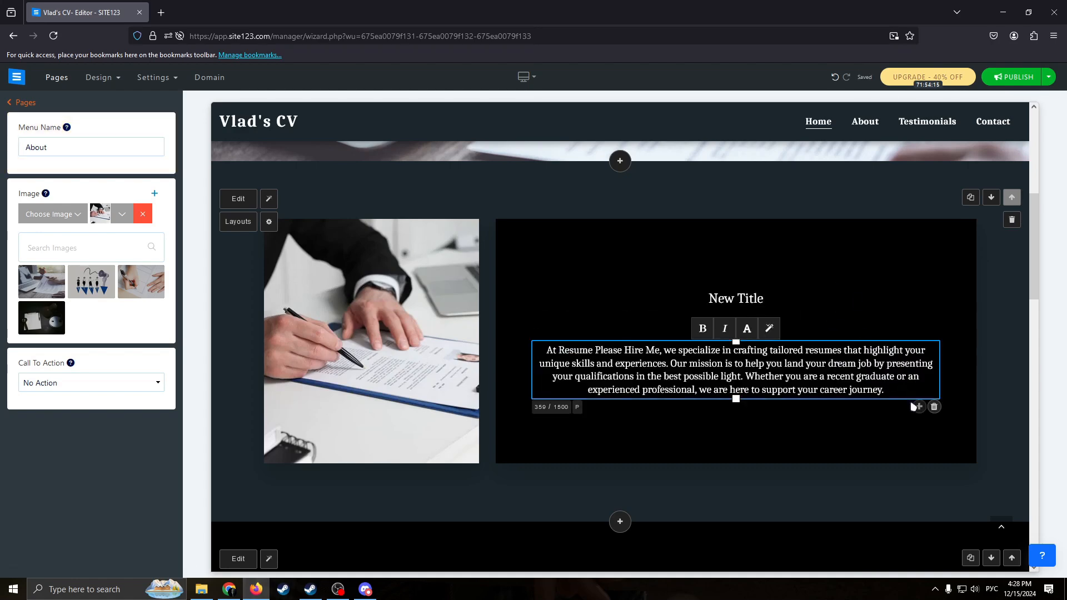
Try several layouts for the header section and apply the one with a centered text box overlapping the background image's lower edge.
{"action": "left_click", "coordinate": [849, 305]}
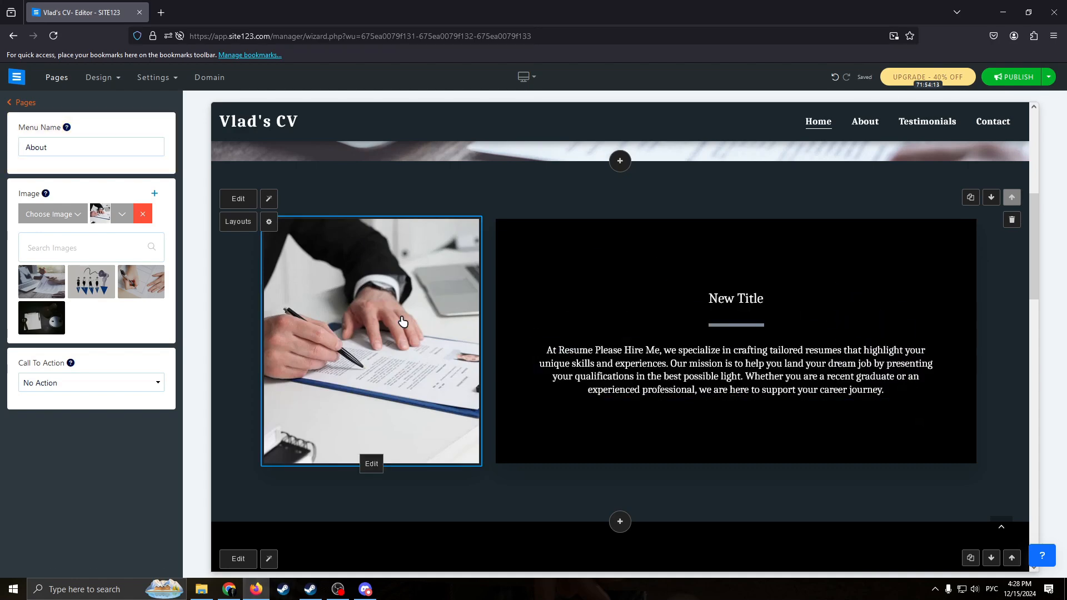
{"action": "scroll", "coordinate": [611, 314], "scroll_direction": "up", "scroll_amount": 6}
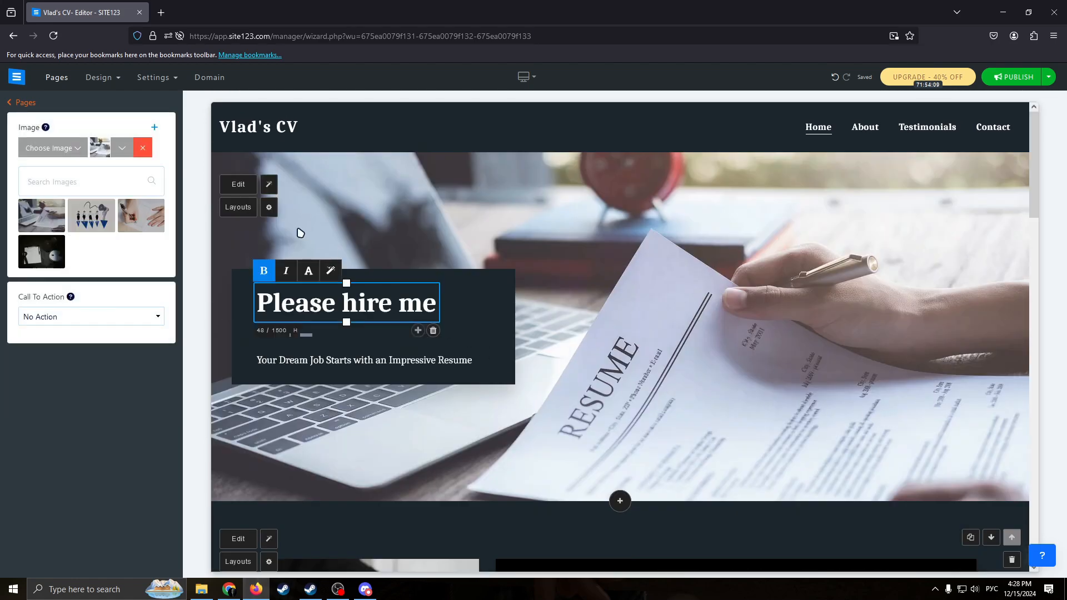
{"action": "left_click", "coordinate": [236, 207]}
{"action": "scroll", "coordinate": [111, 240], "scroll_direction": "up", "scroll_amount": 5}
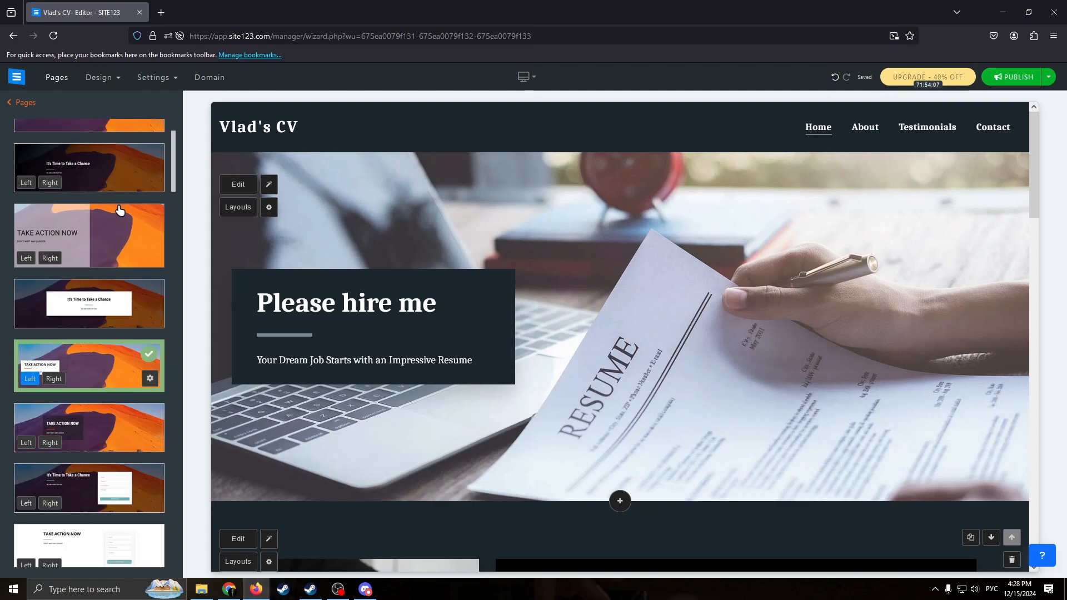
{"action": "left_click", "coordinate": [125, 145]}
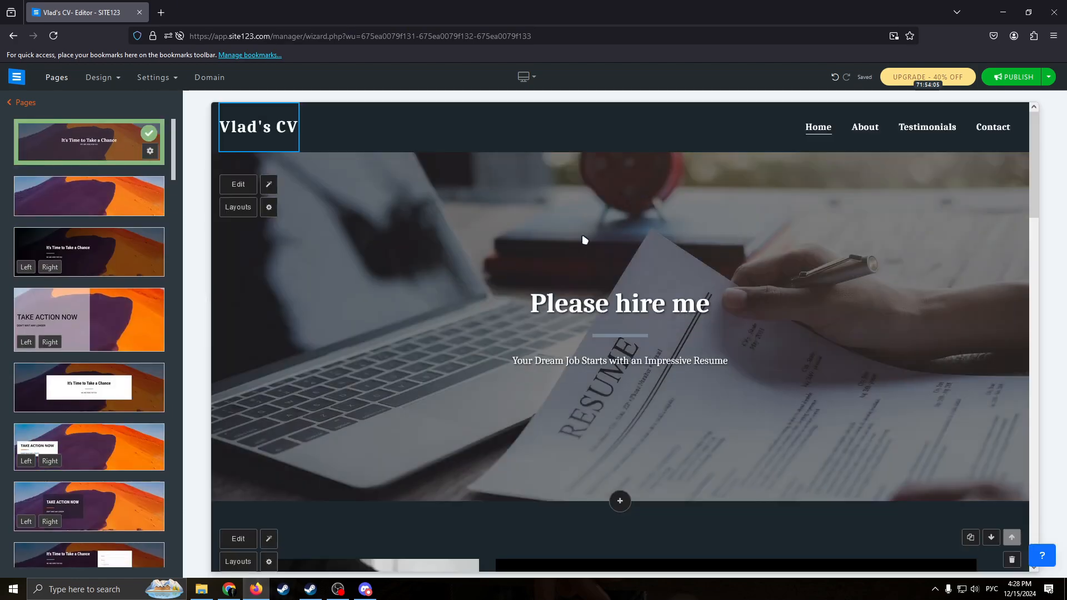
{"action": "left_click", "coordinate": [129, 210]}
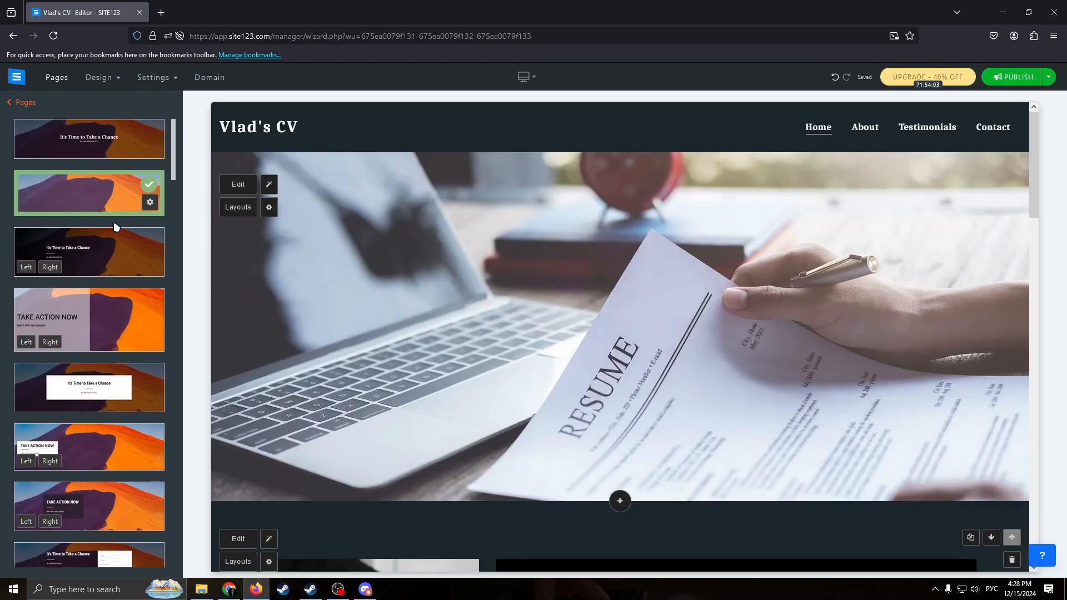
{"action": "left_click", "coordinate": [103, 247]}
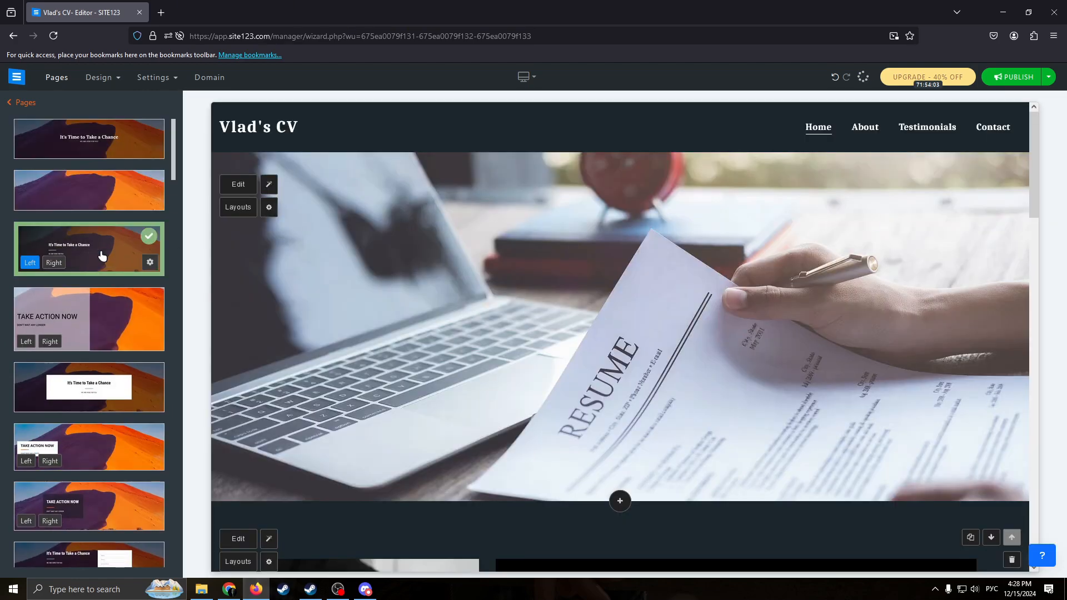
{"action": "left_click", "coordinate": [84, 311]}
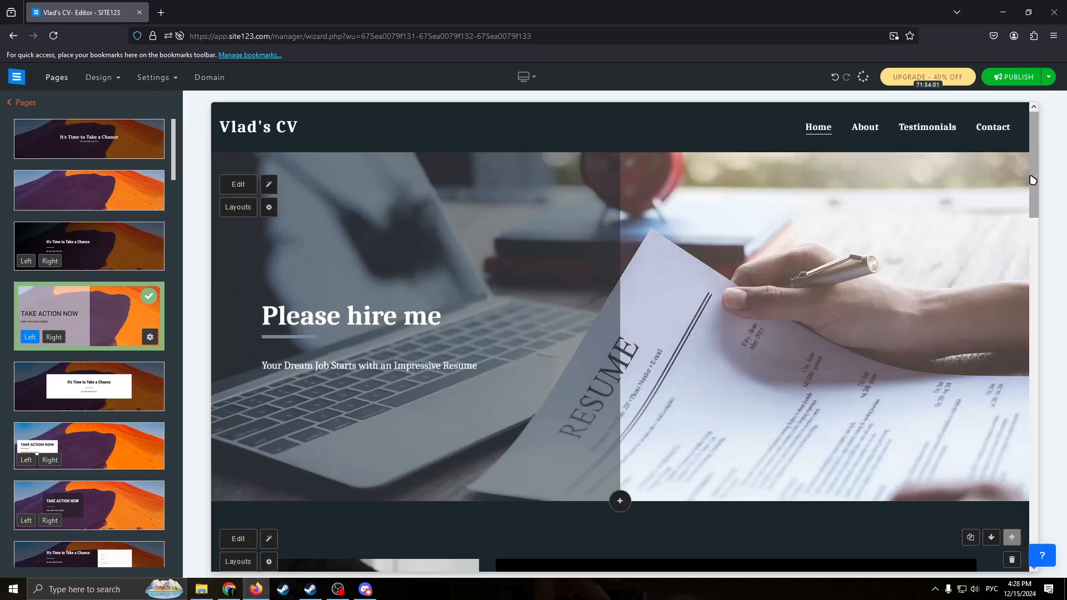
{"action": "scroll", "coordinate": [91, 377], "scroll_direction": "down", "scroll_amount": 5}
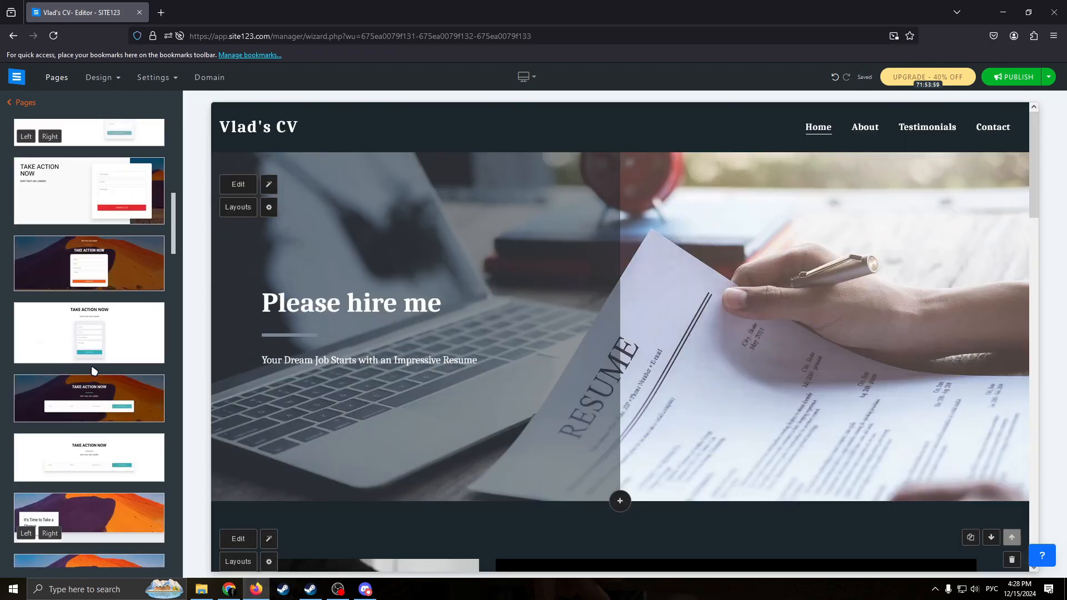
{"action": "scroll", "coordinate": [95, 369], "scroll_direction": "down", "scroll_amount": 5}
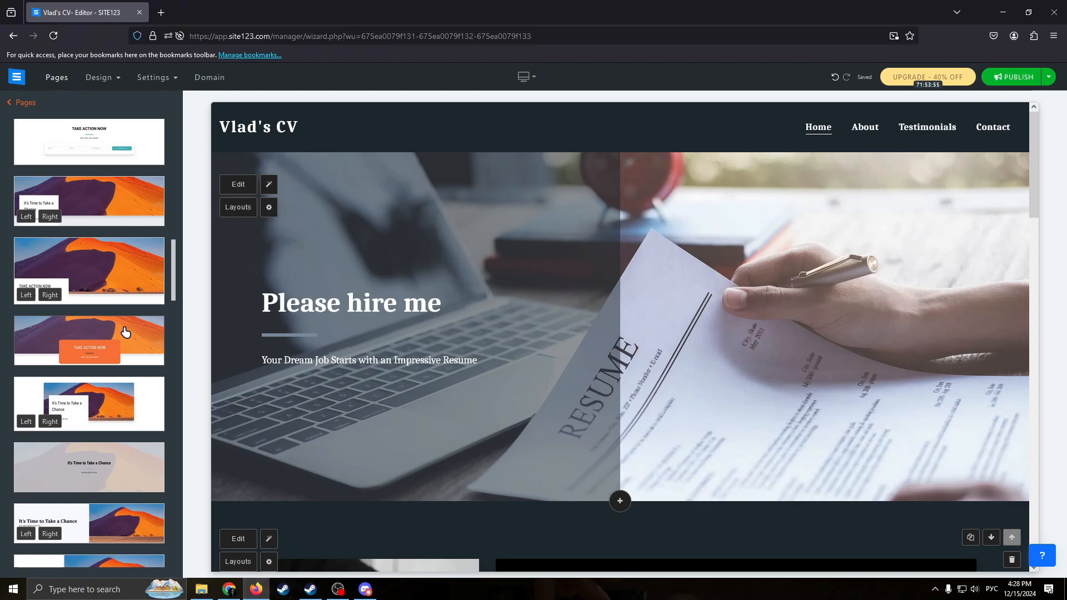
{"action": "left_click", "coordinate": [126, 331]}
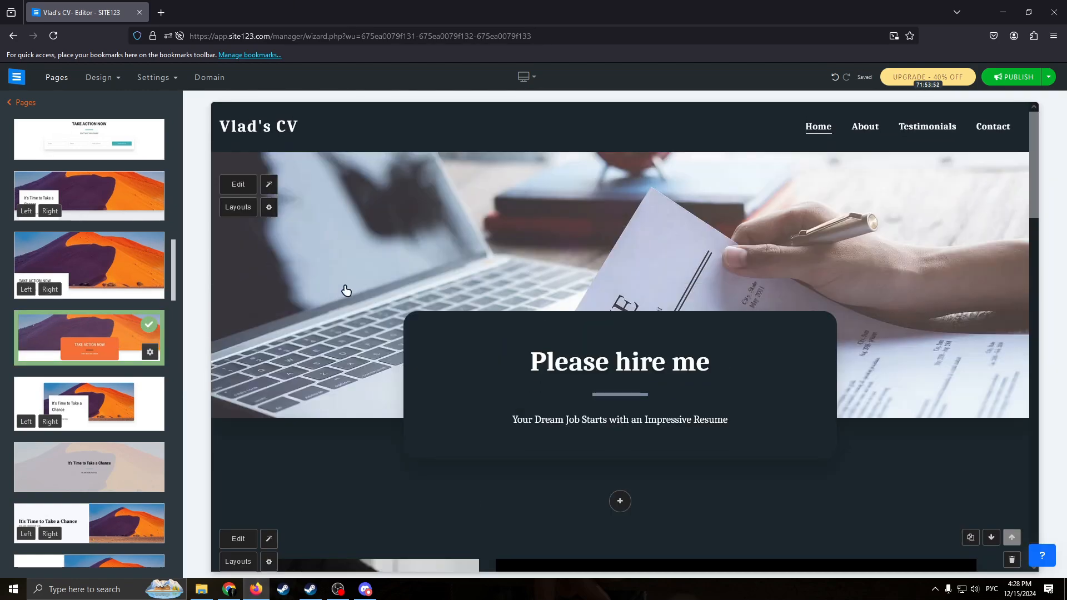
Set the header section's call to action to Buttons.
{"action": "left_click", "coordinate": [331, 207]}
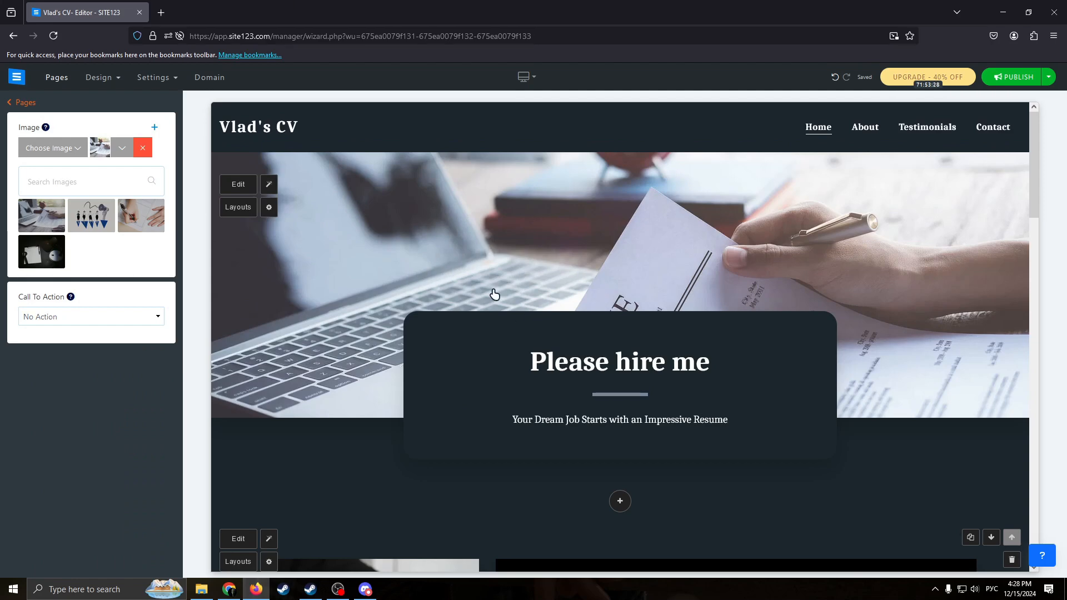
{"action": "left_click", "coordinate": [101, 317]}
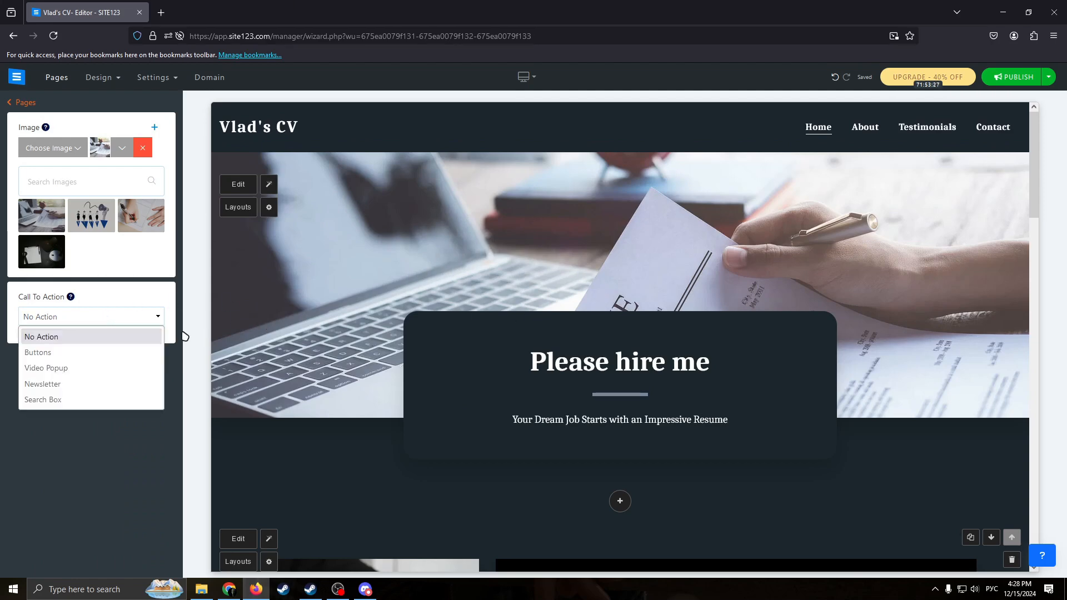
{"action": "left_click", "coordinate": [67, 352]}
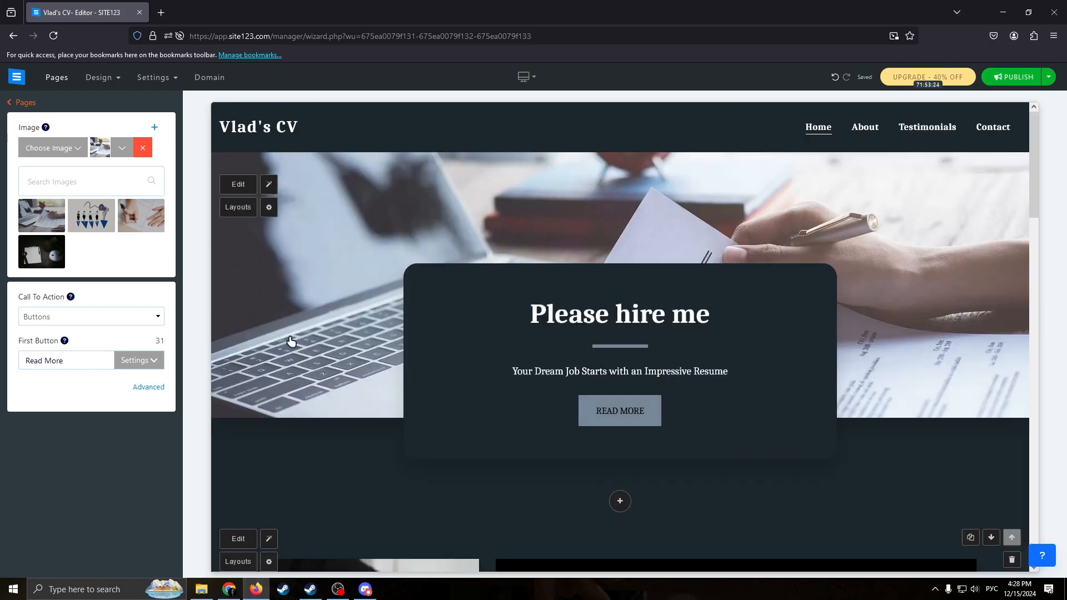
Replace the text of the header's first button with "view more".
{"action": "left_click_drag", "start_coordinate": [74, 364], "coordinate": [1, 358]}
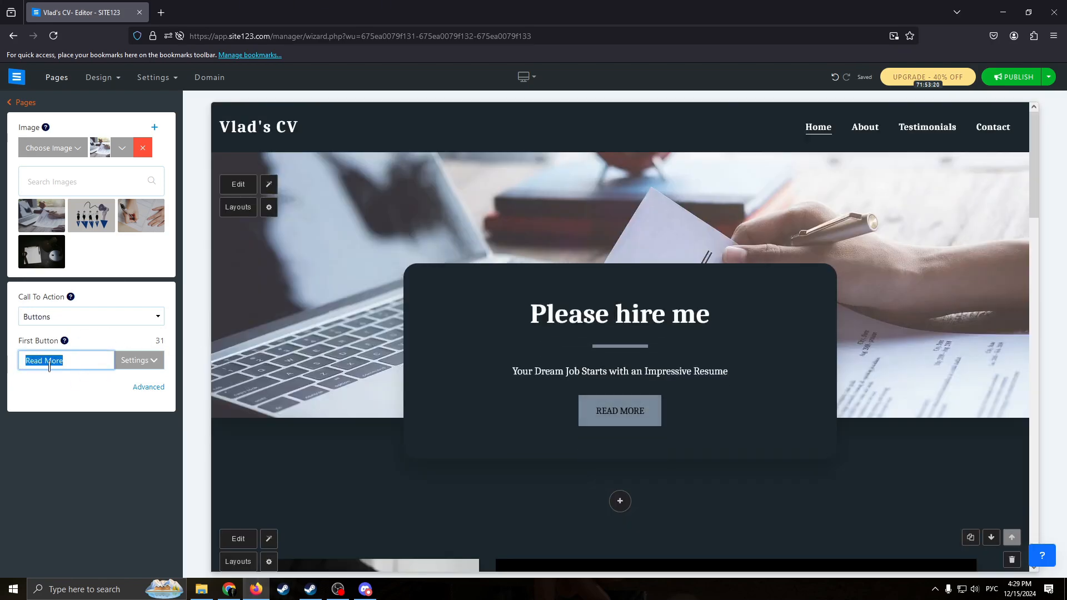
{"action": "key", "text": "BackSpace"}
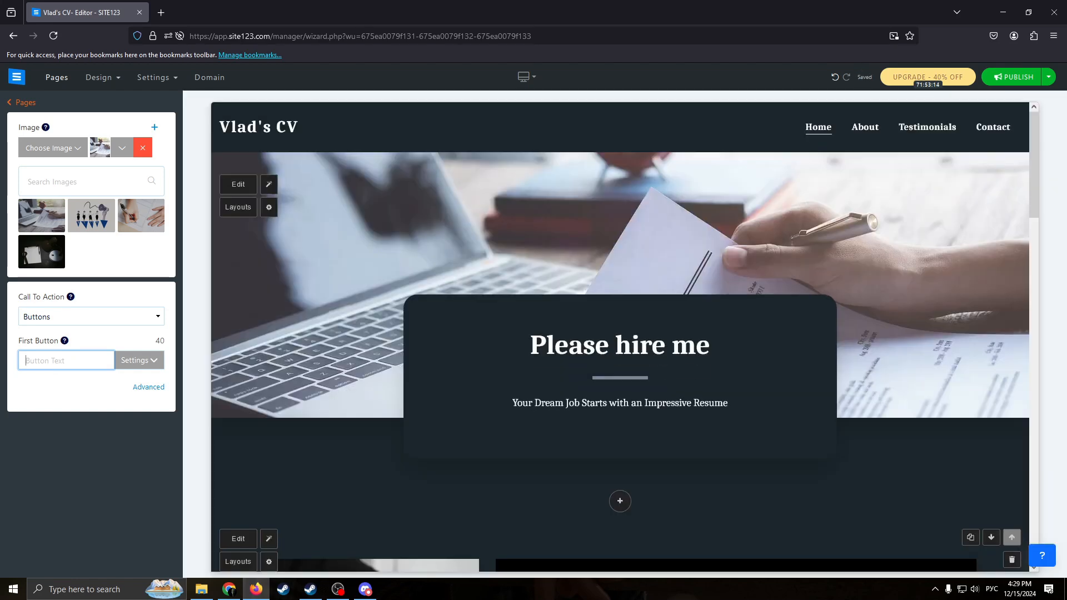
{"action": "key", "text": "alt+shift"}
{"action": "type", "text": "v"}
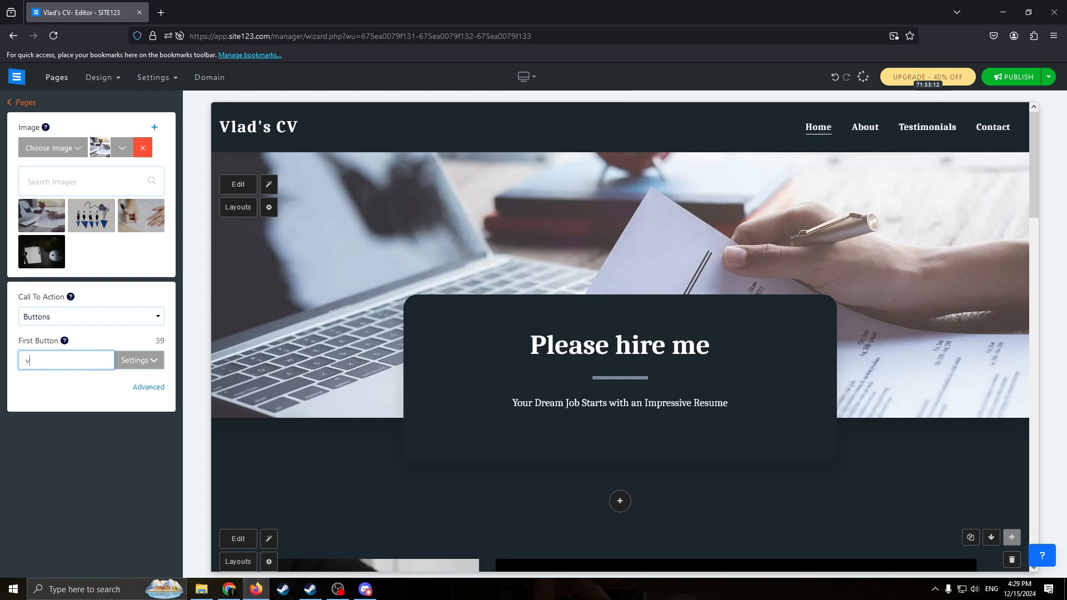
{"action": "type", "text": "iew "}
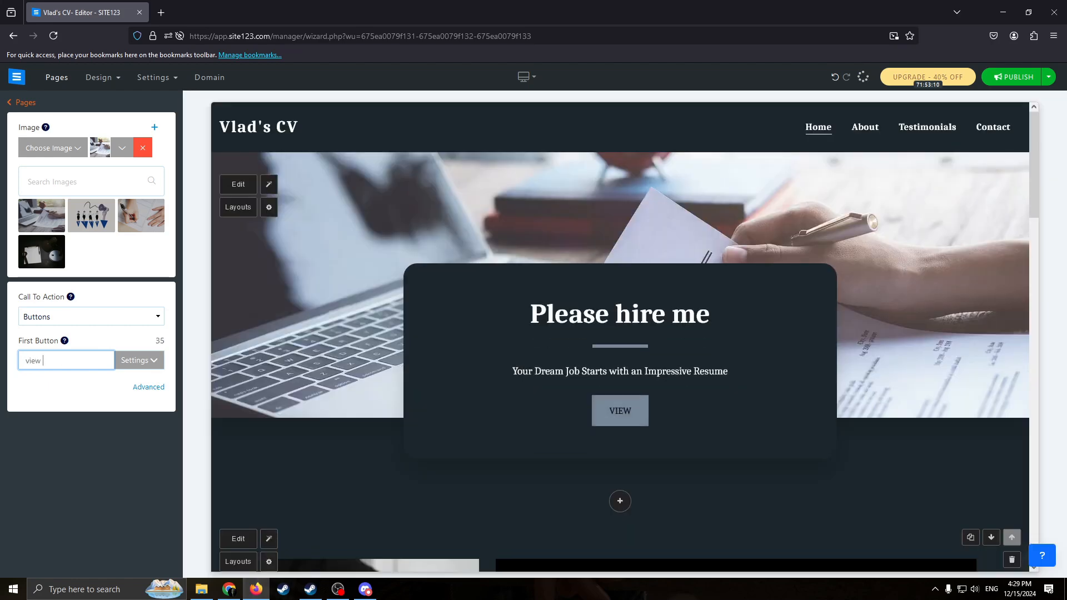
{"action": "type", "text": "more"}
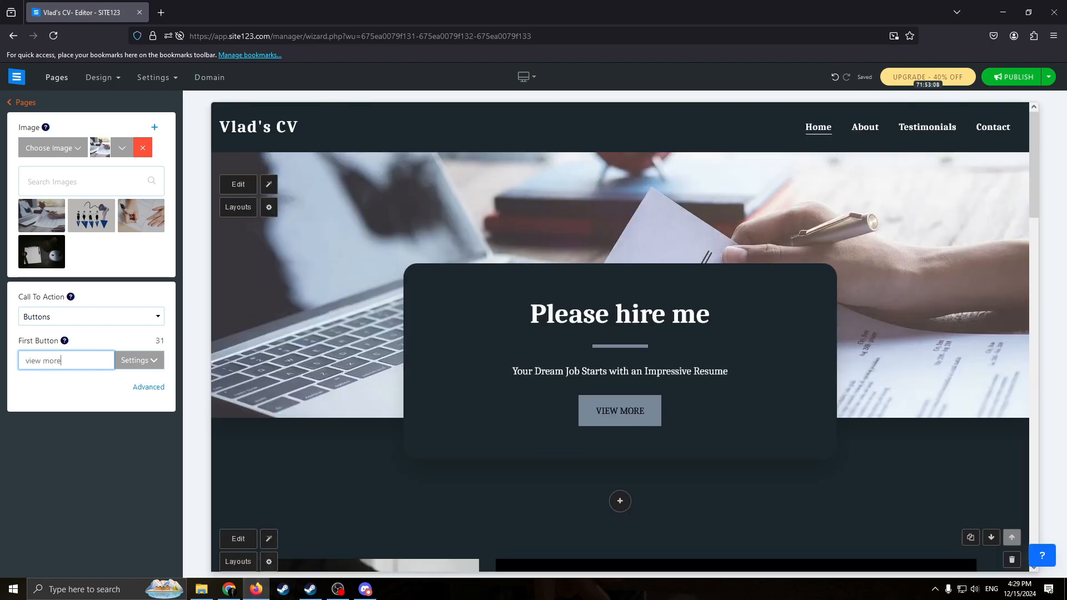
Try "join us" as the first button's text, and clear the text completely.
{"action": "key", "text": "BackSpace"}
{"action": "key", "text": "BackSpace"}
{"action": "key", "text": "BackSpace"}
{"action": "key", "text": "BackSpace"}
{"action": "key", "text": "BackSpace"}
{"action": "key", "text": "BackSpace"}
{"action": "key", "text": "BackSpace"}
{"action": "key", "text": "BackSpace"}
{"action": "key", "text": "BackSpace"}
{"action": "type", "text": "j"}
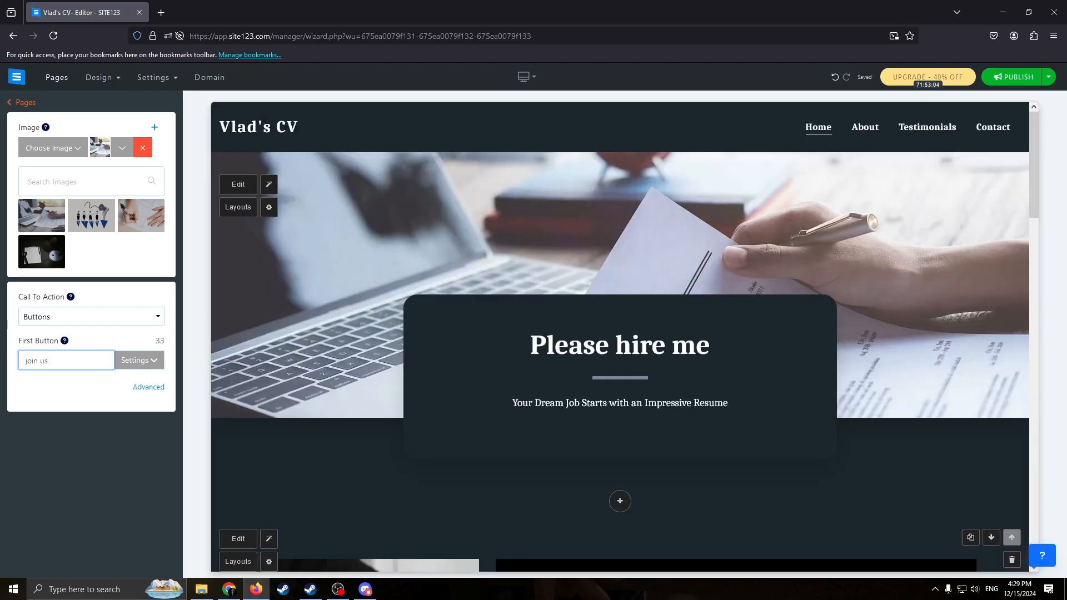
{"action": "type", "text": "oin us"}
{"action": "key", "text": "BackSpace"}
{"action": "key", "text": "BackSpace"}
{"action": "key", "text": "BackSpace"}
{"action": "key", "text": "BackSpace"}
{"action": "key", "text": "BackSpace"}
{"action": "key", "text": "BackSpace"}
{"action": "key", "text": "BackSpace"}
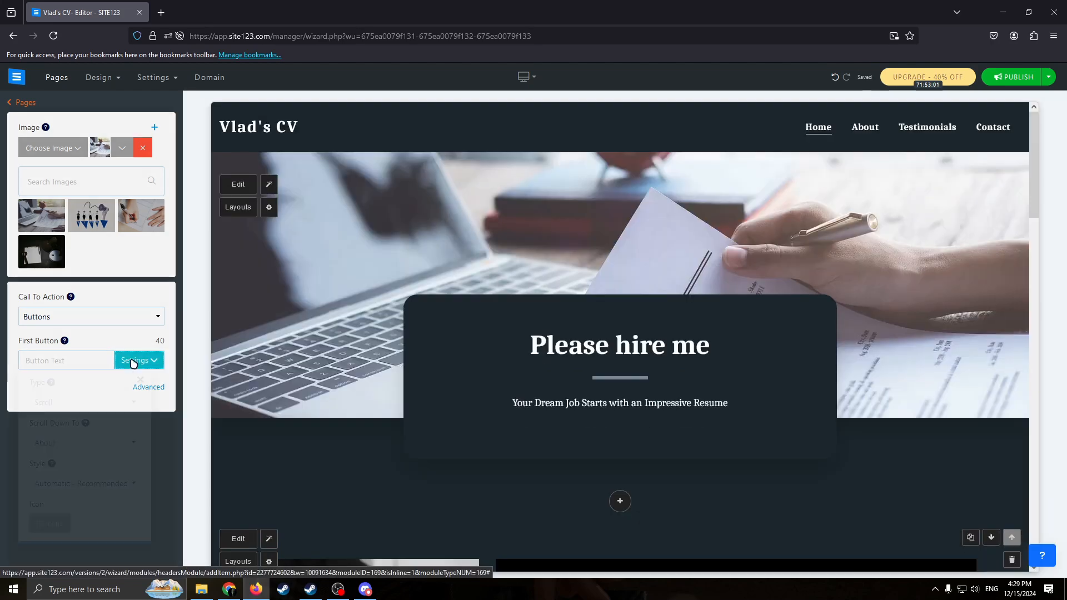
Examine the first button's settings, the advanced button options and the available call-to-action types for the header.
{"action": "left_click", "coordinate": [134, 360]}
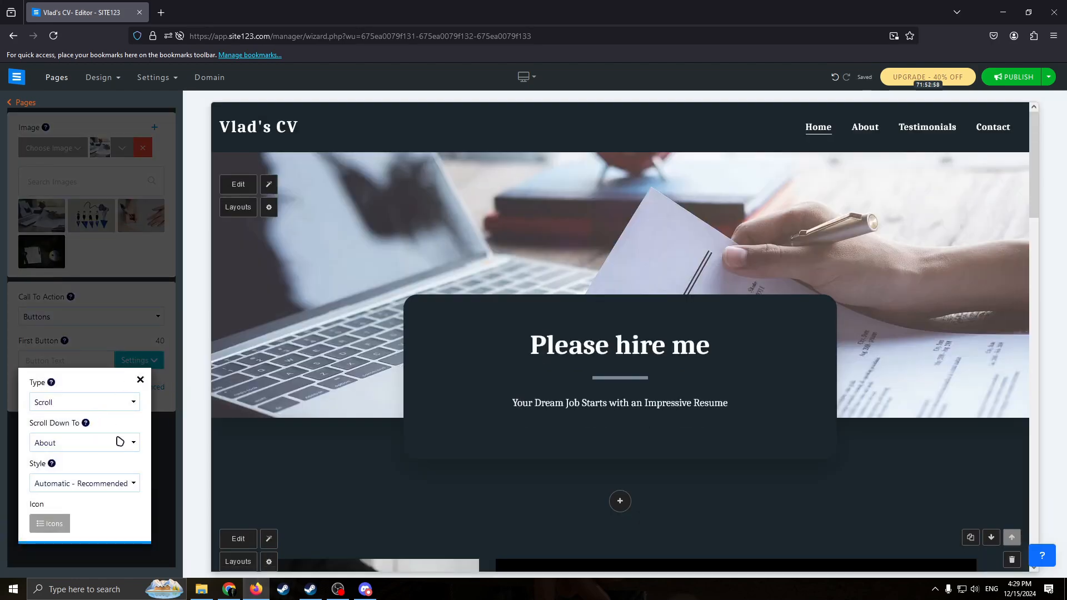
{"action": "left_click", "coordinate": [140, 381]}
{"action": "left_click", "coordinate": [151, 387]}
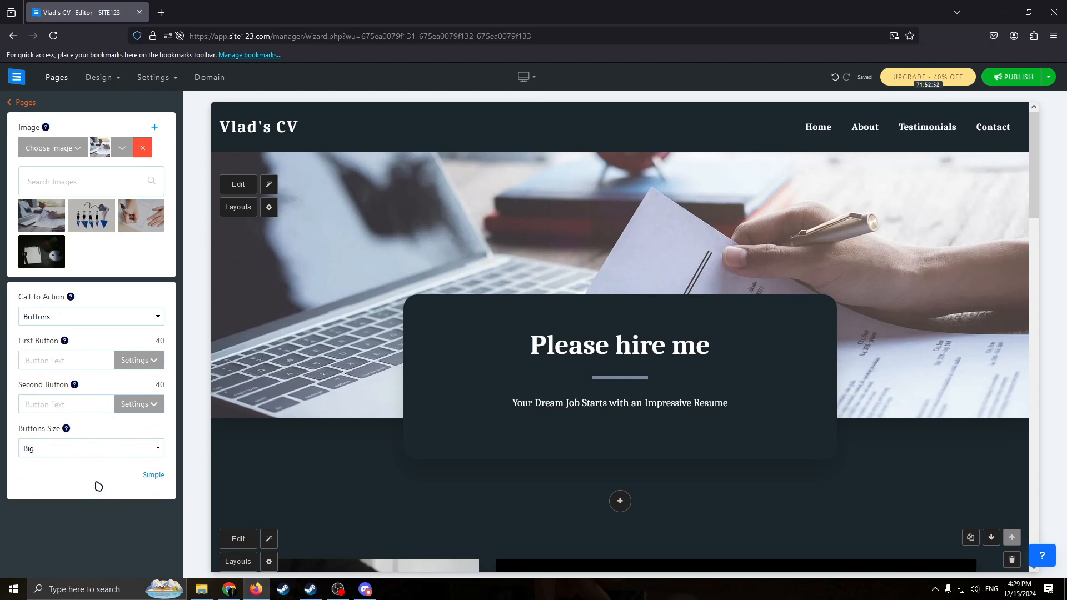
{"action": "left_click", "coordinate": [106, 318]}
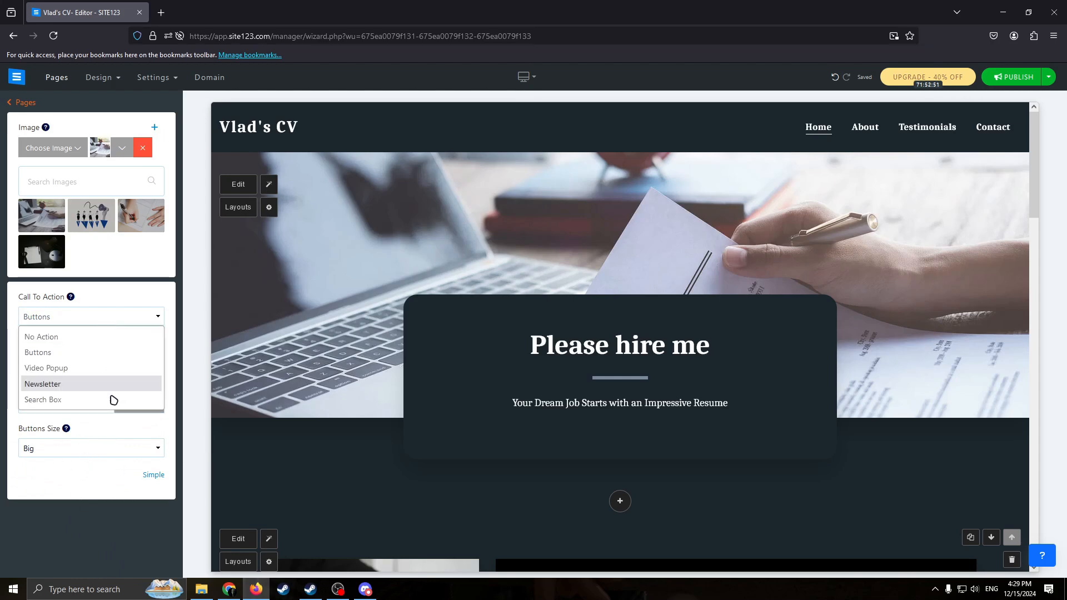
{"action": "left_click", "coordinate": [92, 477]}
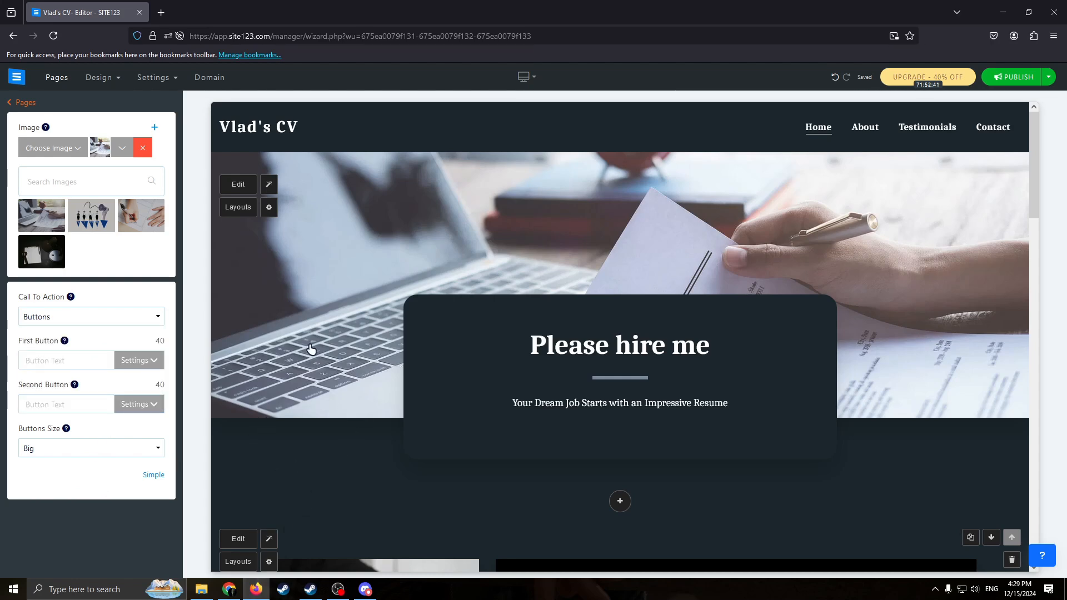
Try white and black layout backgrounds for the About section and set its background color to light gray.
{"action": "scroll", "coordinate": [301, 428], "scroll_direction": "down", "scroll_amount": 1}
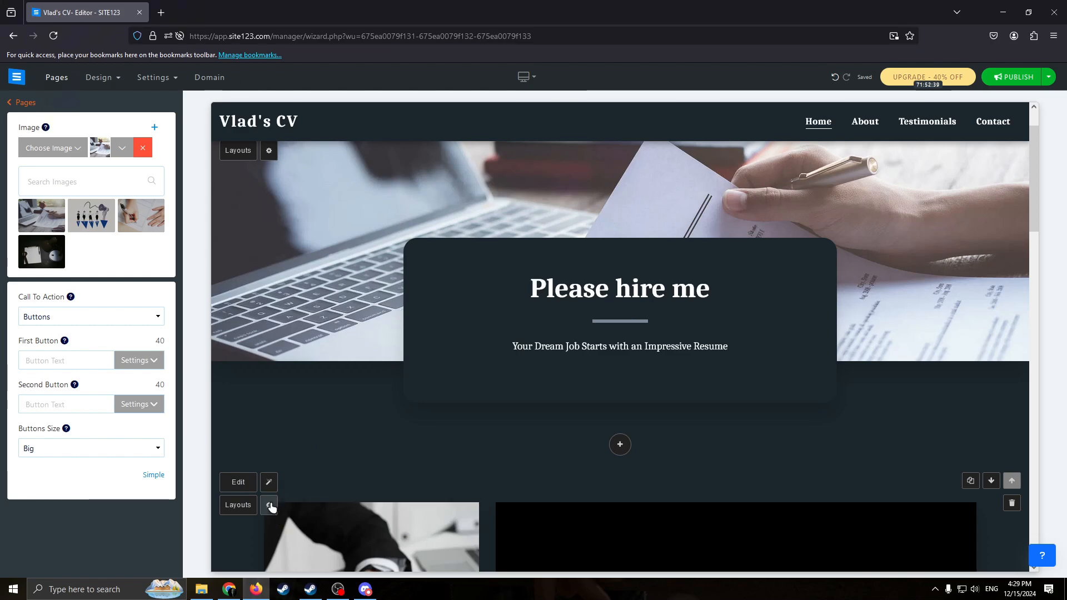
{"action": "left_click", "coordinate": [238, 506]}
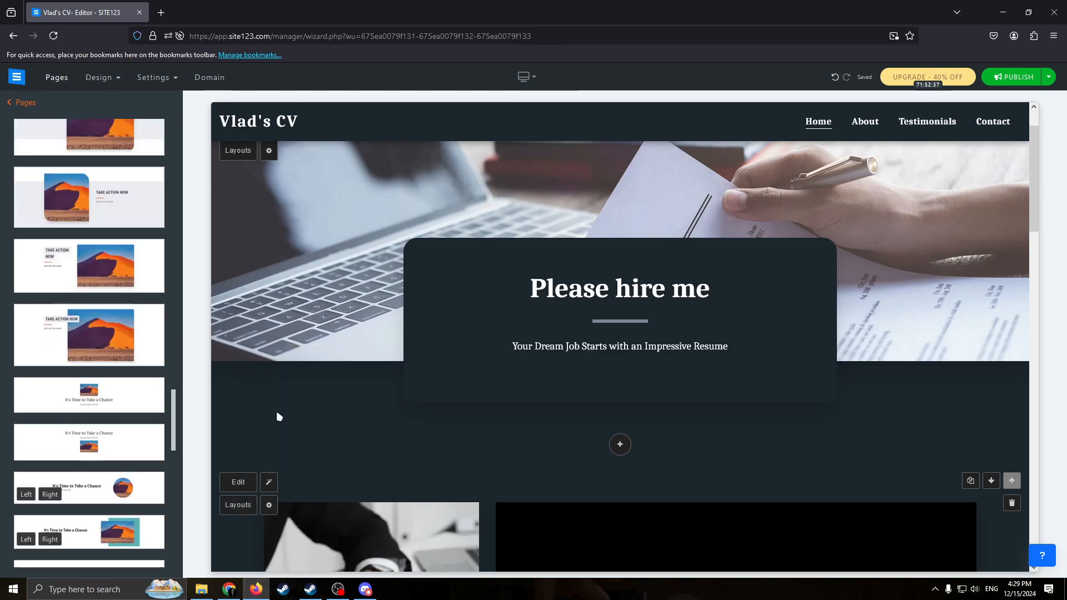
{"action": "mouse_move", "coordinate": [269, 505]}
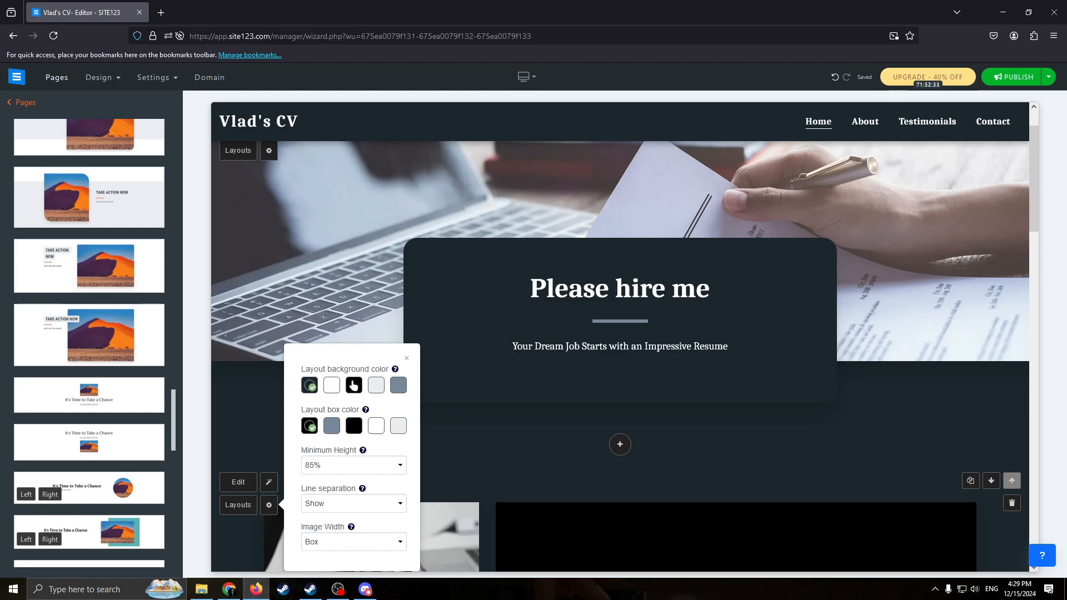
{"action": "left_click", "coordinate": [333, 390]}
{"action": "left_click", "coordinate": [354, 386]}
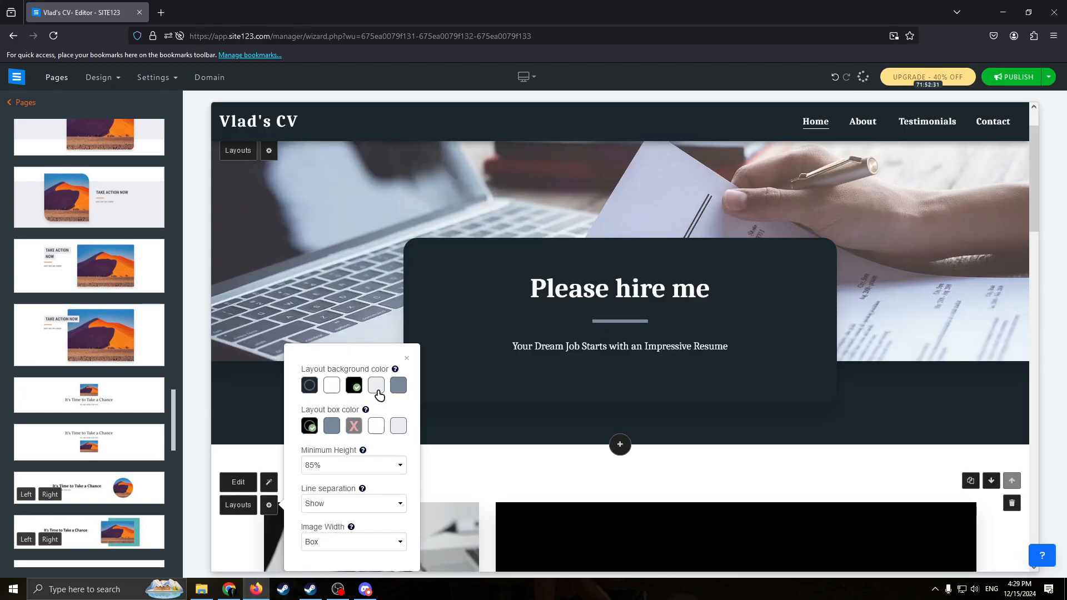
{"action": "left_click", "coordinate": [380, 391]}
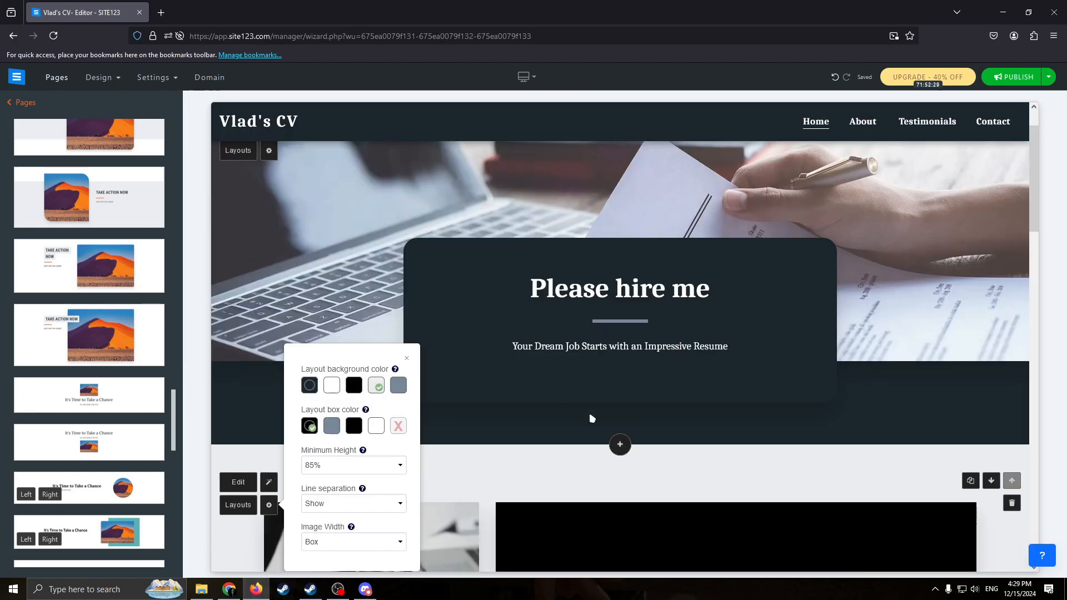
Try a slate blue box color in the About section and set the layout box color to black.
{"action": "scroll", "coordinate": [591, 418], "scroll_direction": "down", "scroll_amount": 2}
{"action": "left_click", "coordinate": [327, 317]}
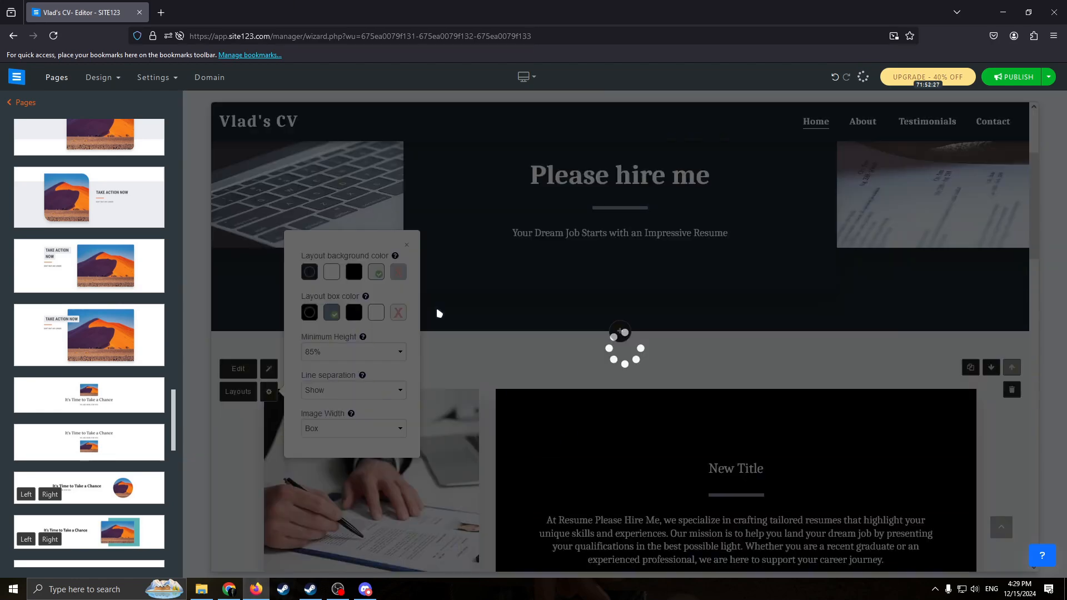
{"action": "scroll", "coordinate": [503, 336], "scroll_direction": "down", "scroll_amount": 1}
{"action": "scroll", "coordinate": [551, 355], "scroll_direction": "down", "scroll_amount": 3}
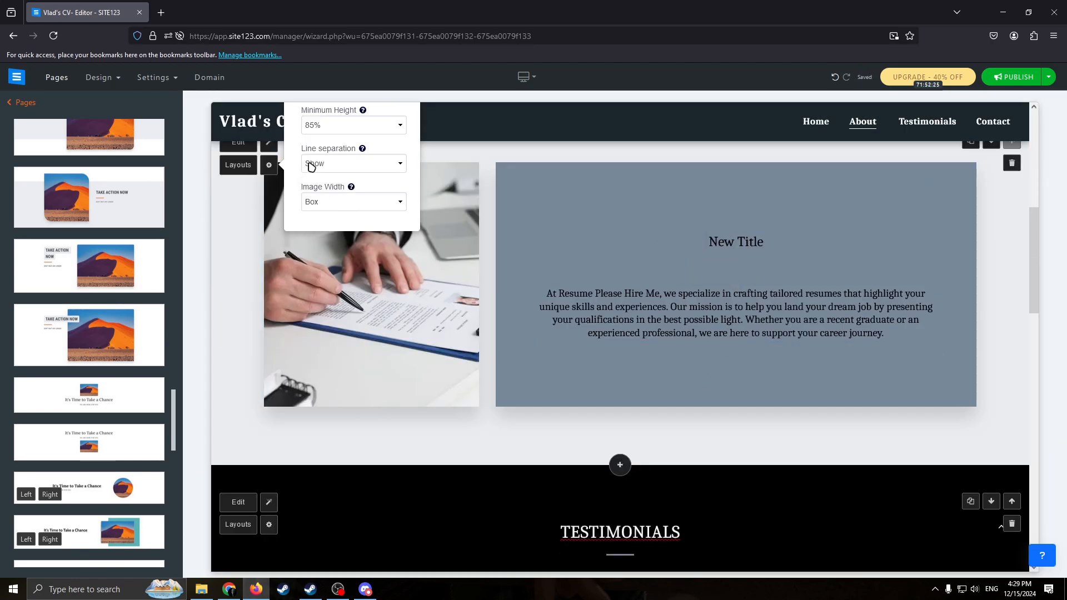
{"action": "scroll", "coordinate": [312, 170], "scroll_direction": "up", "scroll_amount": 2}
{"action": "left_click", "coordinate": [353, 202]}
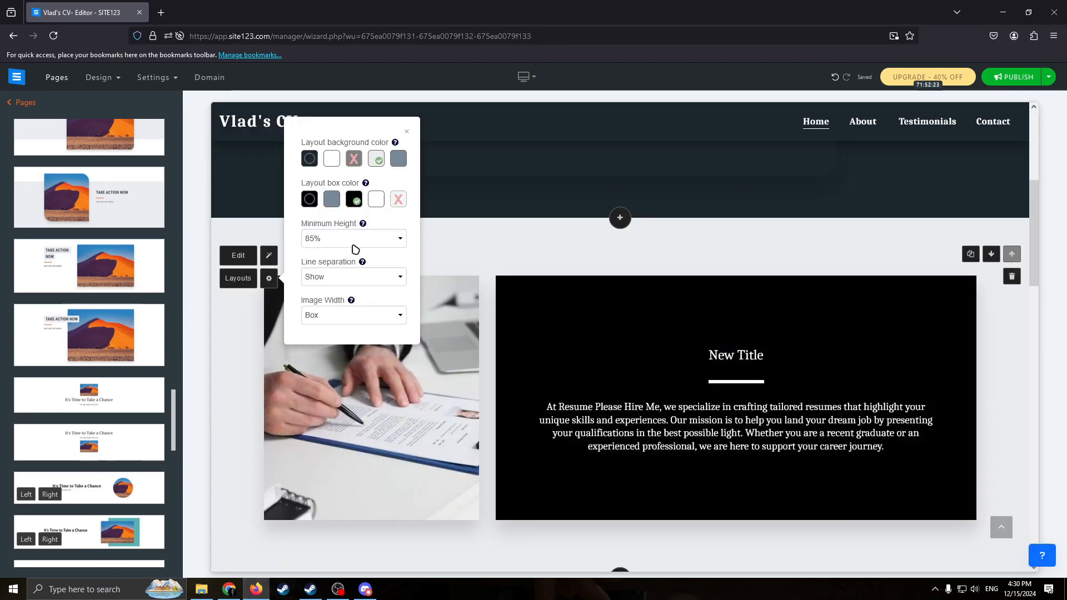
Try a 30% minimum height for the About section and set its minimum height to 100%.
{"action": "left_click", "coordinate": [354, 238]}
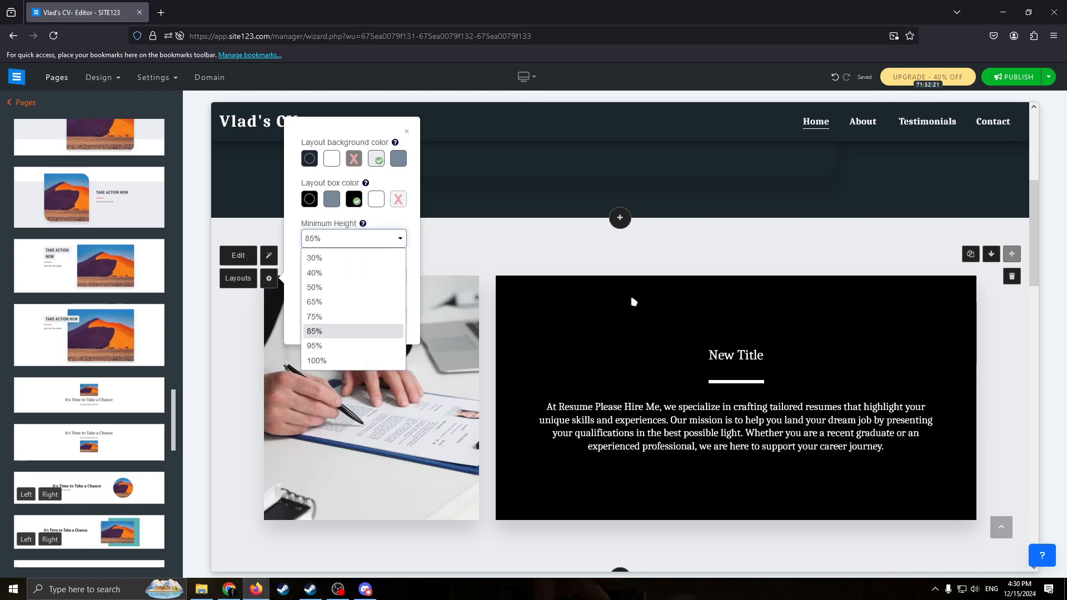
{"action": "left_click", "coordinate": [319, 272]}
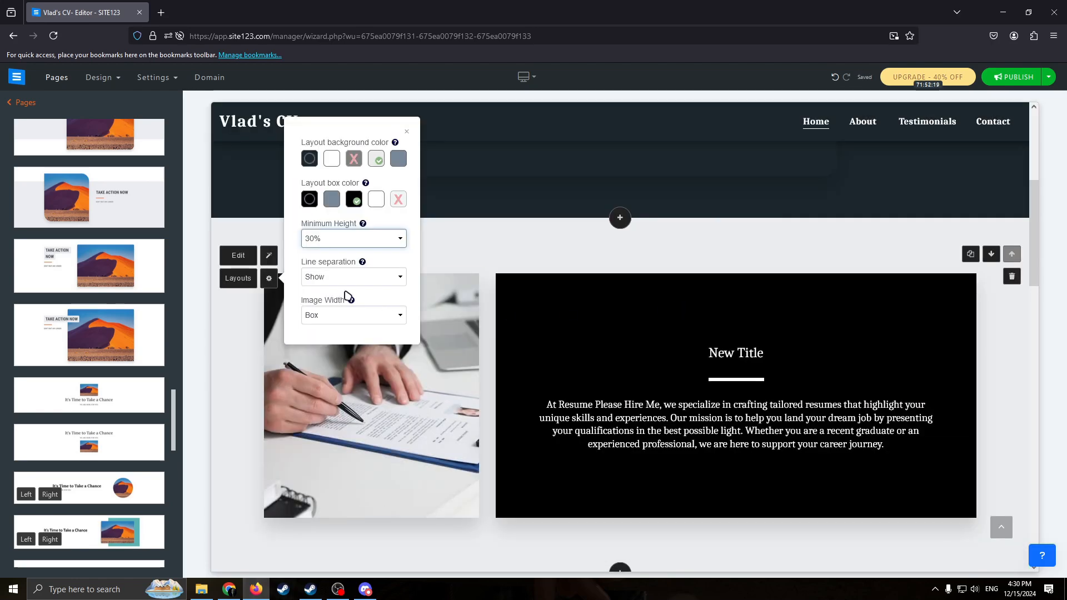
{"action": "left_click", "coordinate": [339, 239]}
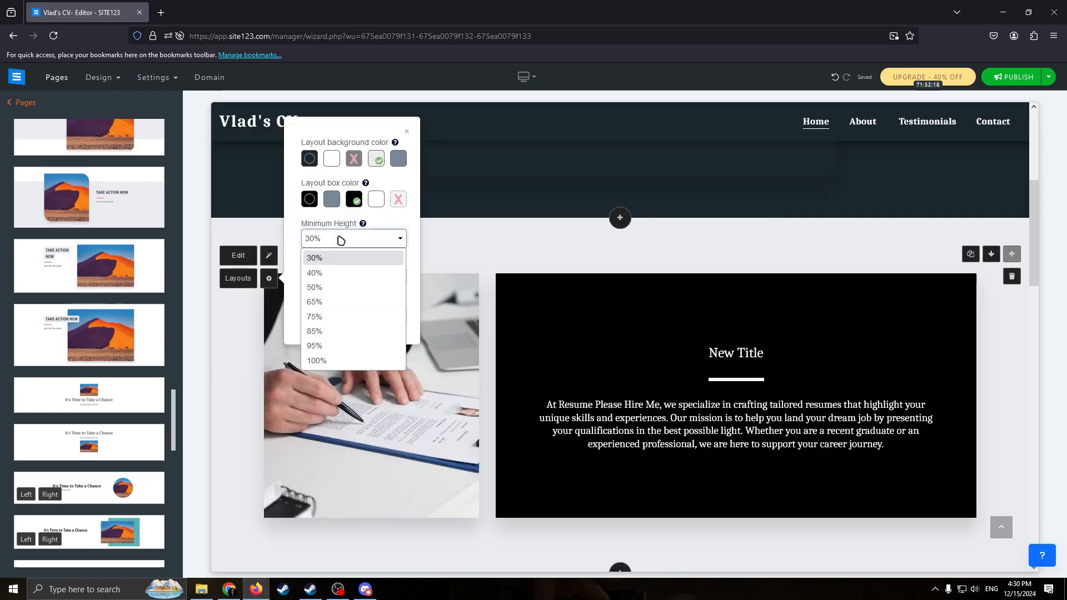
{"action": "left_click", "coordinate": [330, 359]}
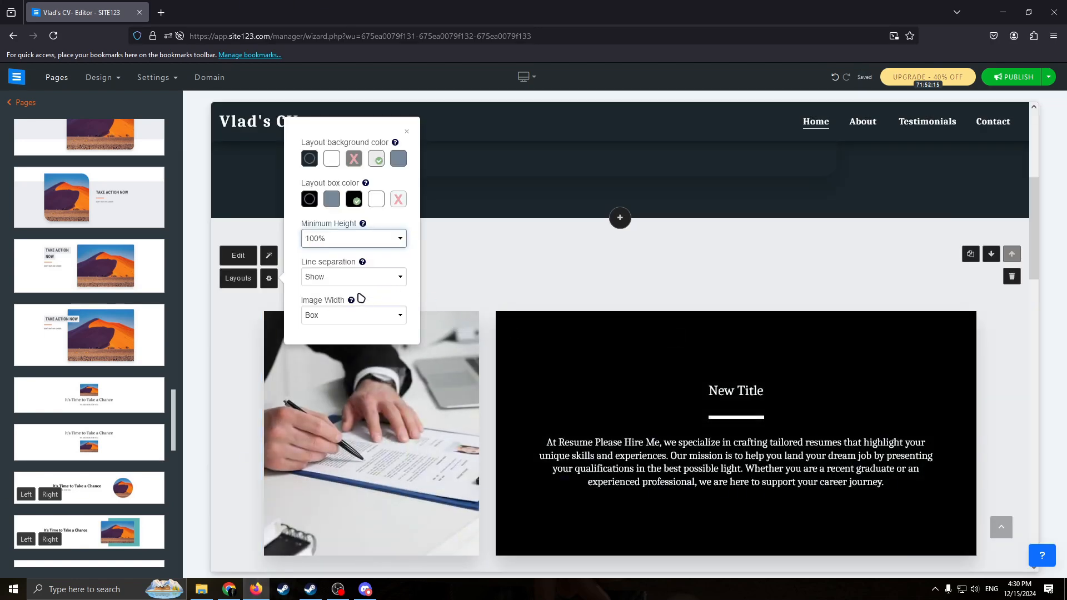
Check the About section's line separation choices and set its image width to Wide.
{"action": "left_click", "coordinate": [353, 277]}
{"action": "left_click", "coordinate": [514, 262]}
{"action": "left_click", "coordinate": [508, 262]}
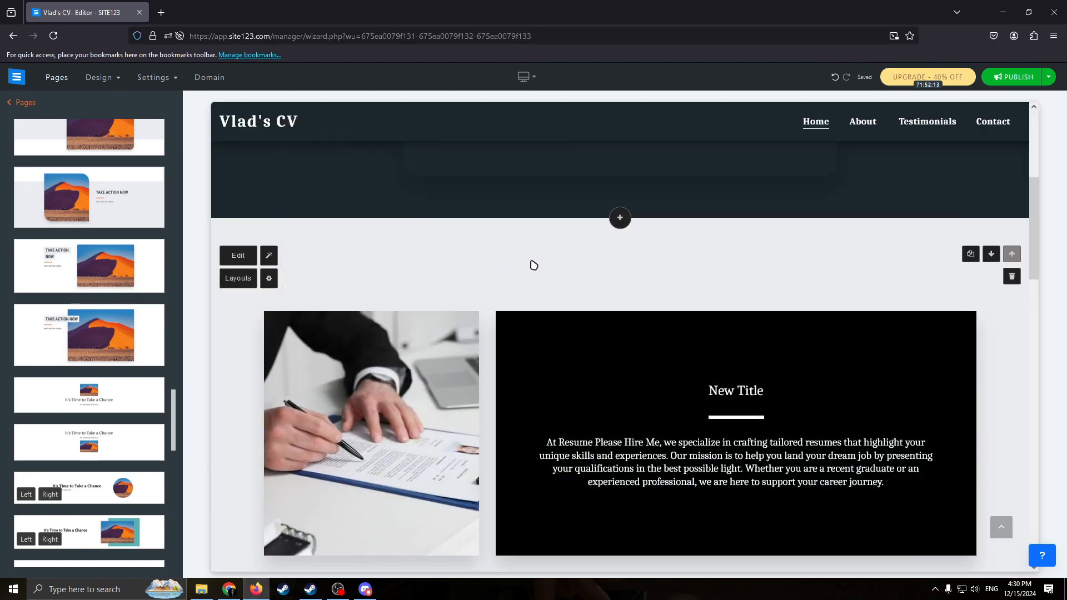
{"action": "scroll", "coordinate": [562, 243], "scroll_direction": "down", "scroll_amount": 5}
{"action": "scroll", "coordinate": [563, 242], "scroll_direction": "up", "scroll_amount": 6}
{"action": "left_click", "coordinate": [269, 335]}
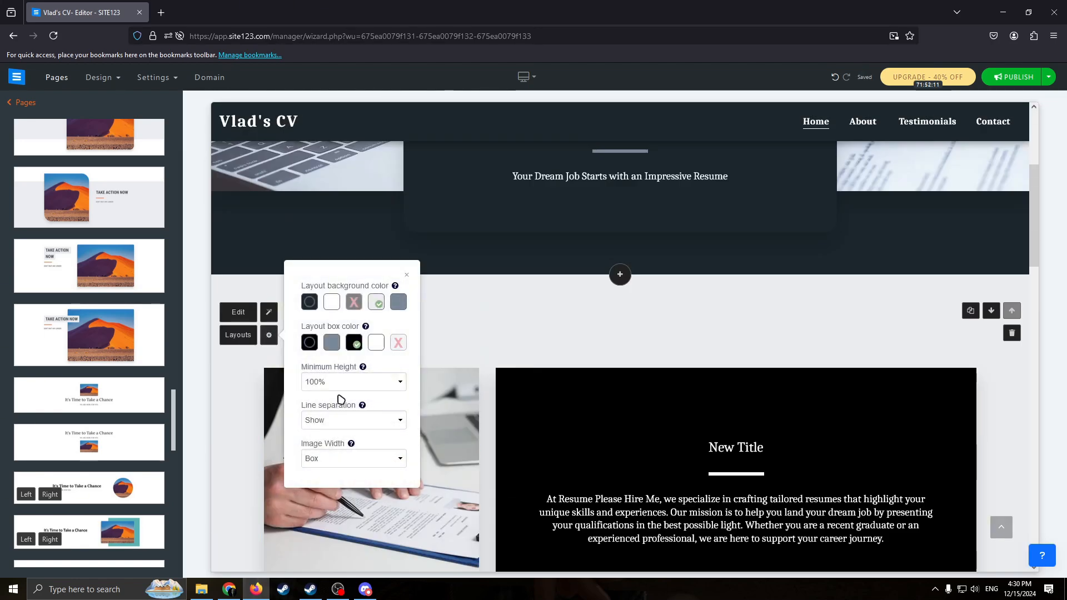
{"action": "left_click", "coordinate": [350, 458]}
{"action": "left_click", "coordinate": [345, 496]}
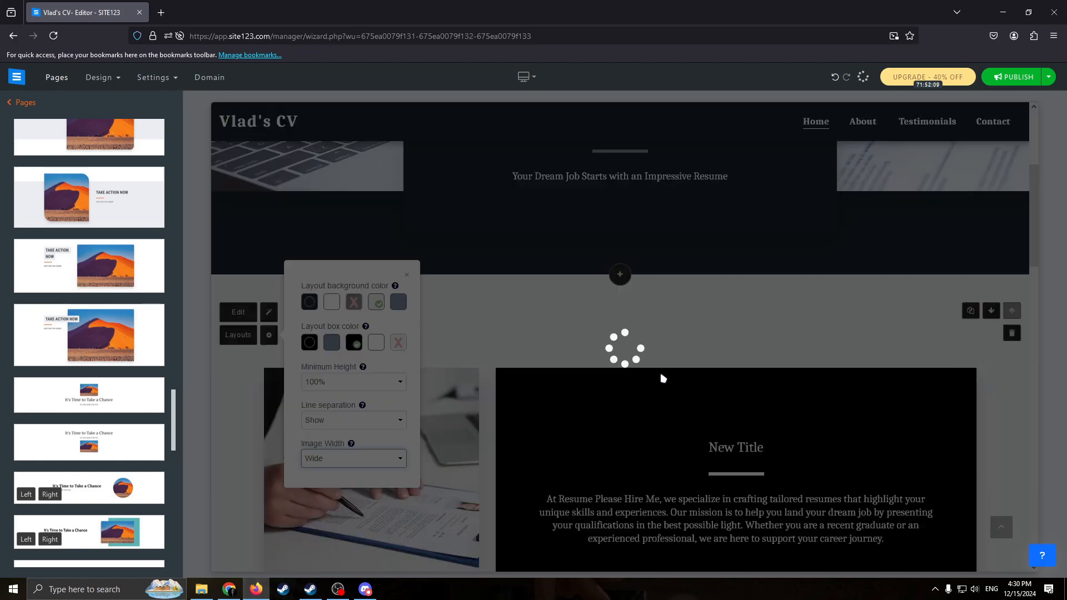
Try the About section below the Testimonials section and move it back above them.
{"action": "scroll", "coordinate": [552, 159], "scroll_direction": "up", "scroll_amount": 5}
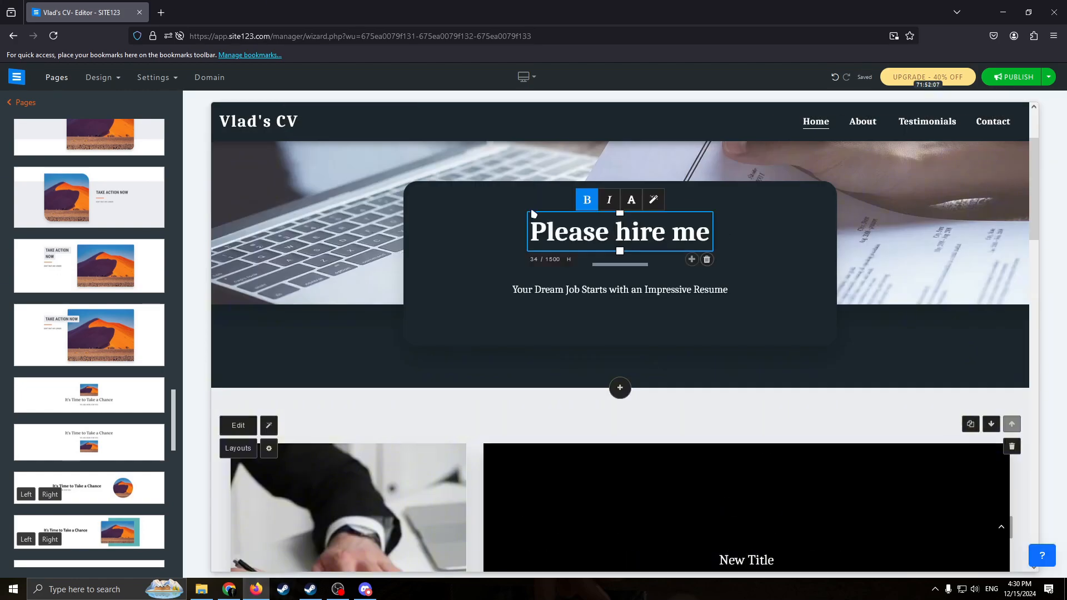
{"action": "scroll", "coordinate": [545, 287], "scroll_direction": "down", "scroll_amount": 2}
{"action": "scroll", "coordinate": [547, 295], "scroll_direction": "down", "scroll_amount": 4}
{"action": "scroll", "coordinate": [906, 303], "scroll_direction": "up", "scroll_amount": 8}
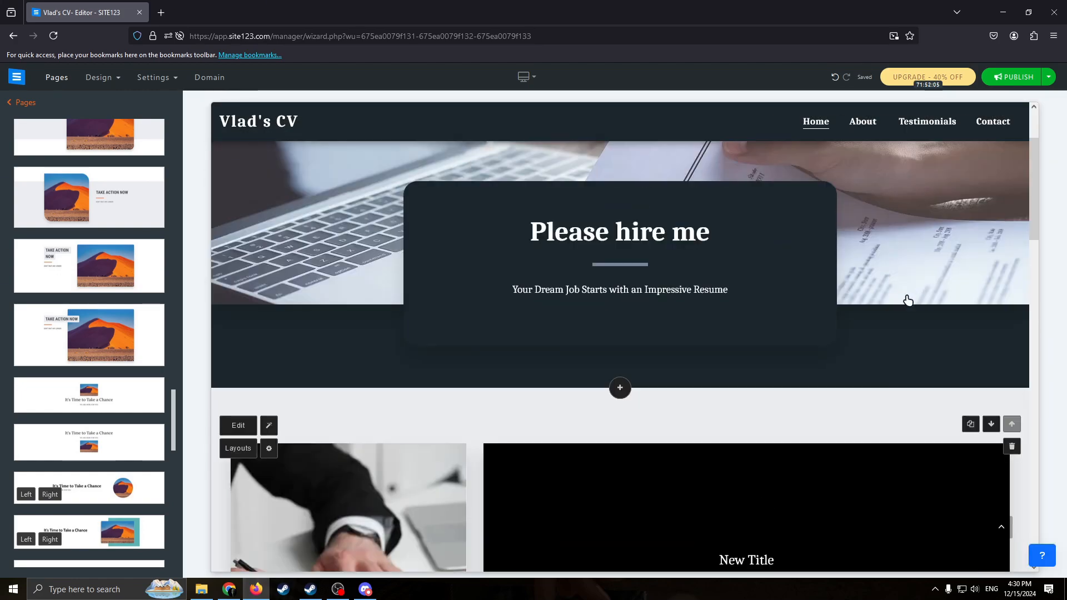
{"action": "scroll", "coordinate": [936, 310], "scroll_direction": "down", "scroll_amount": 4}
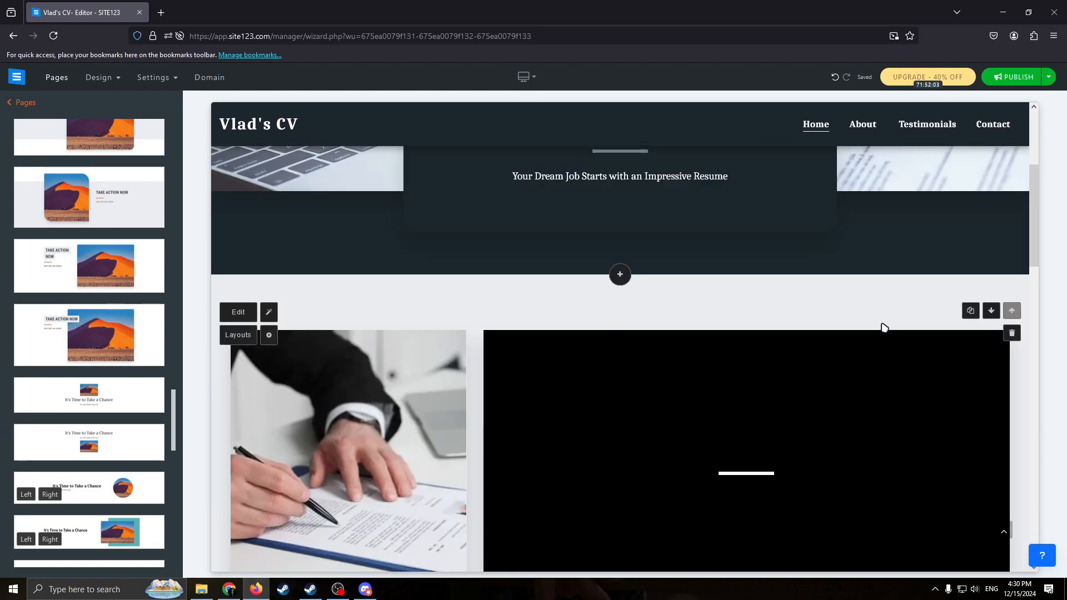
{"action": "scroll", "coordinate": [881, 327], "scroll_direction": "up", "scroll_amount": 4}
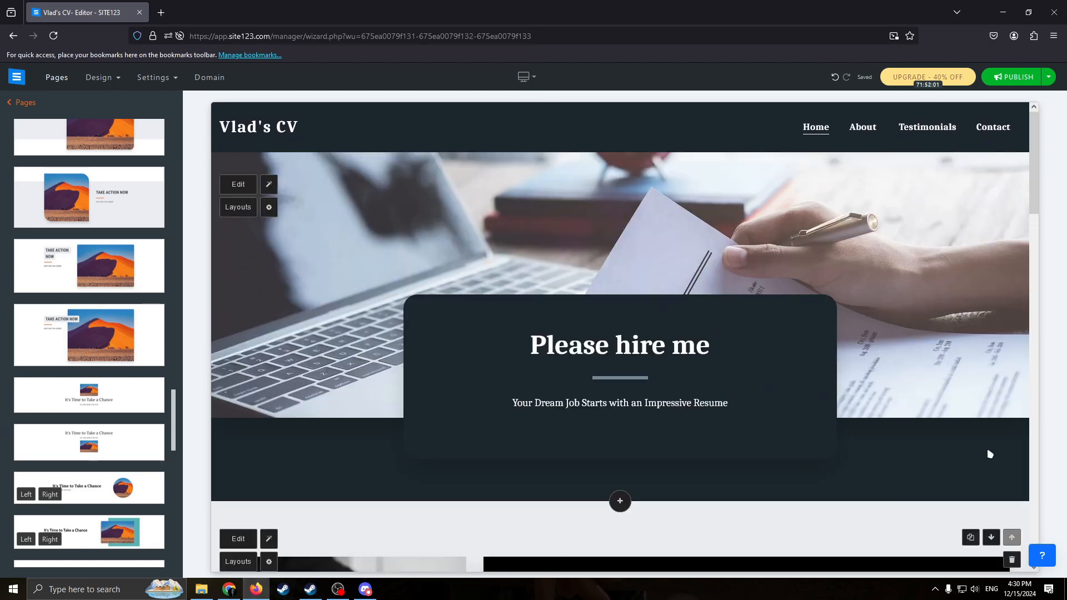
{"action": "scroll", "coordinate": [939, 406], "scroll_direction": "down", "scroll_amount": 1}
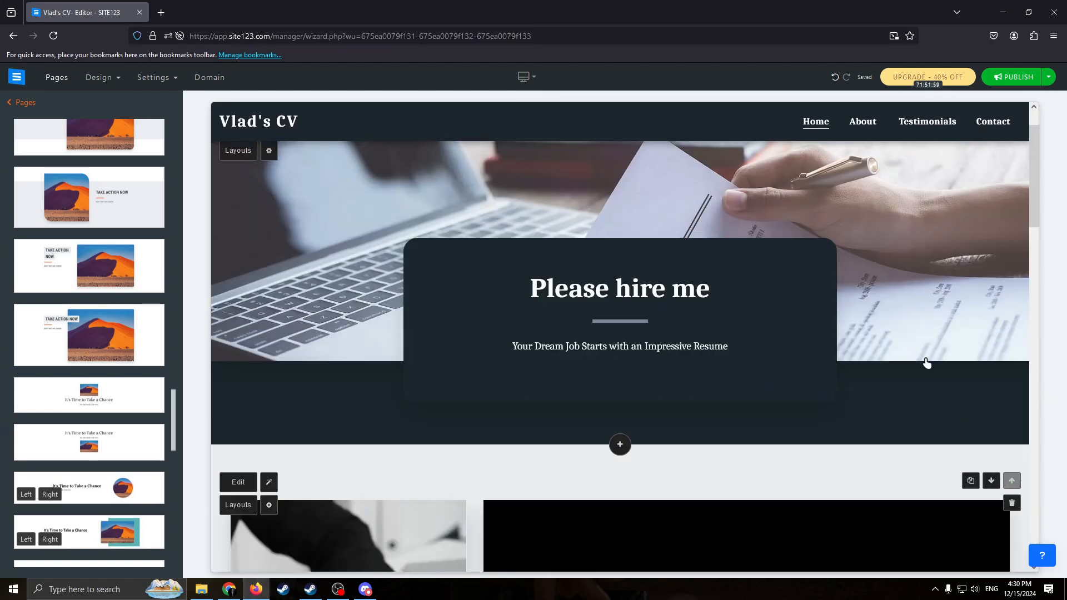
{"action": "left_click", "coordinate": [992, 481]}
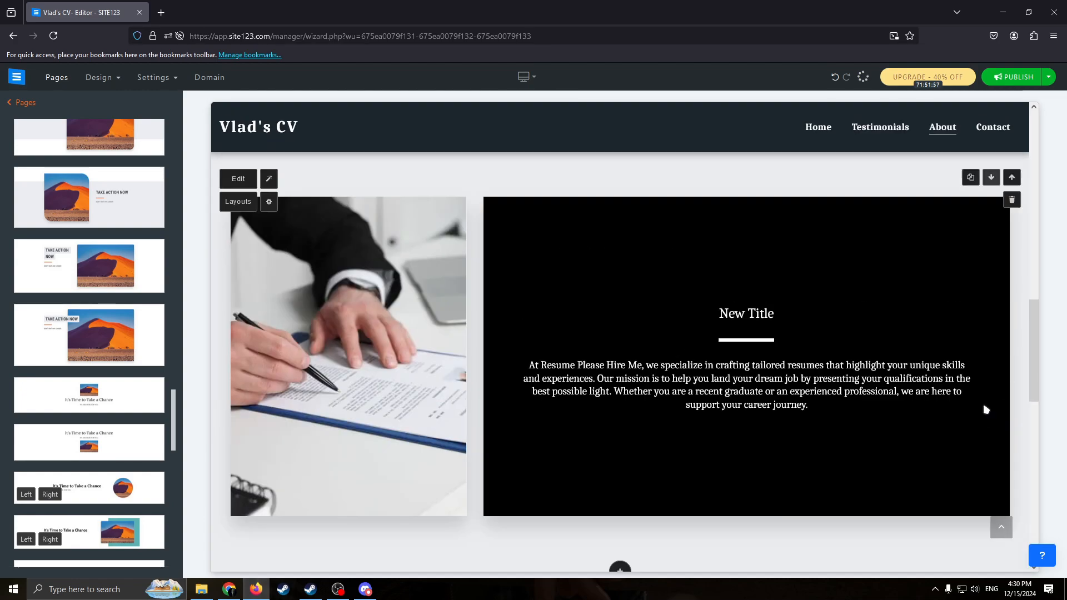
{"action": "scroll", "coordinate": [996, 406], "scroll_direction": "up", "scroll_amount": 4}
{"action": "left_click", "coordinate": [1012, 403]}
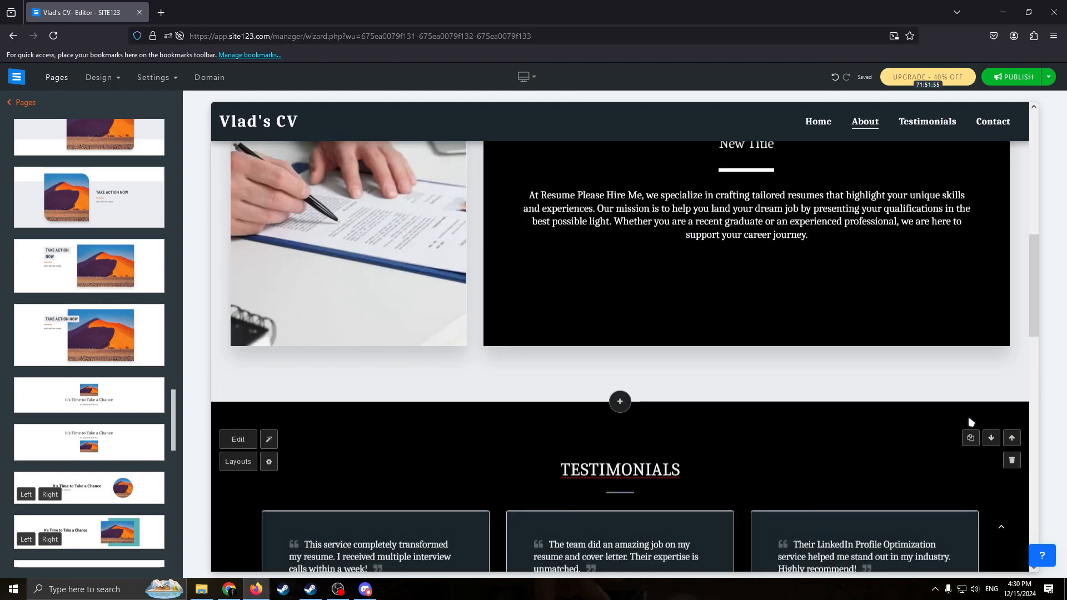
Move the Testimonials section down so that it follows the Contact section.
{"action": "scroll", "coordinate": [945, 392], "scroll_direction": "up", "scroll_amount": 7}
{"action": "scroll", "coordinate": [856, 409], "scroll_direction": "down", "scroll_amount": 12}
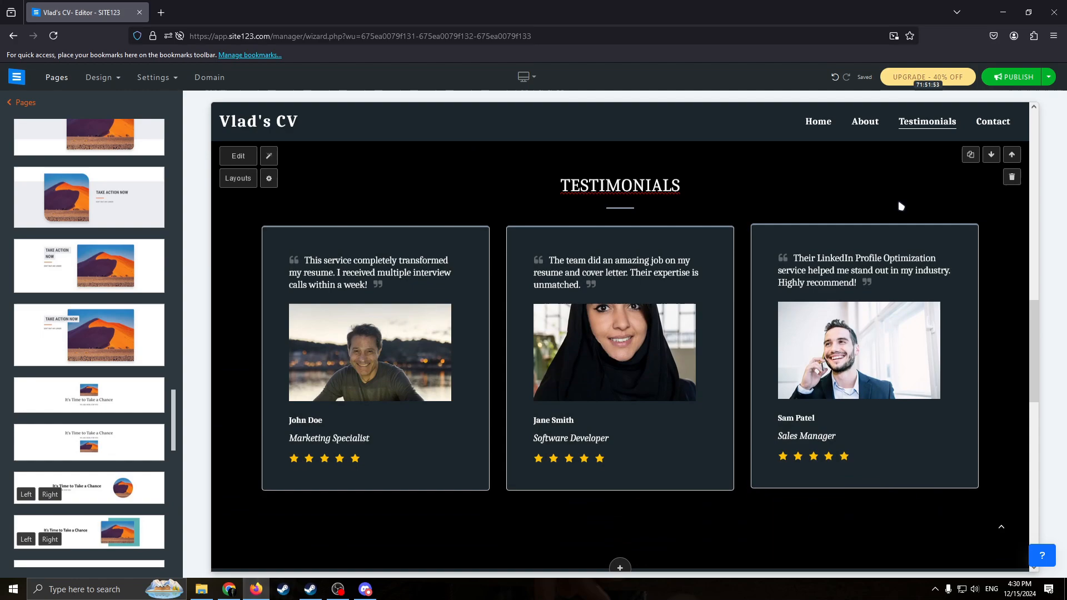
{"action": "scroll", "coordinate": [901, 206], "scroll_direction": "up", "scroll_amount": 2}
{"action": "scroll", "coordinate": [696, 452], "scroll_direction": "down", "scroll_amount": 12}
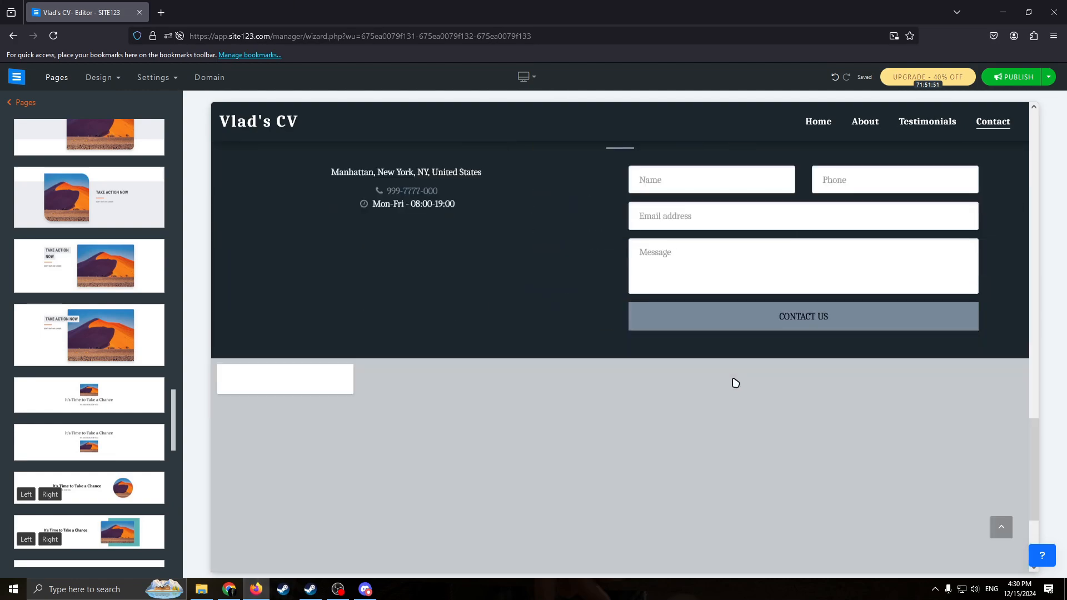
{"action": "scroll", "coordinate": [778, 361], "scroll_direction": "up", "scroll_amount": 8}
{"action": "scroll", "coordinate": [739, 419], "scroll_direction": "down", "scroll_amount": 4}
{"action": "scroll", "coordinate": [890, 362], "scroll_direction": "up", "scroll_amount": 1}
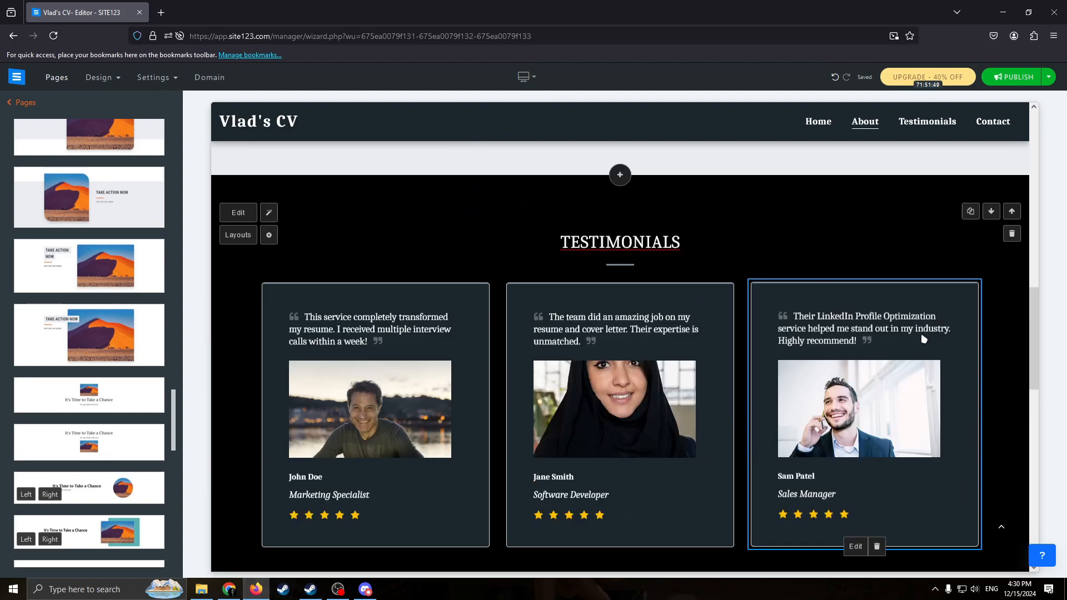
{"action": "scroll", "coordinate": [924, 339], "scroll_direction": "up", "scroll_amount": 2}
{"action": "left_click", "coordinate": [991, 327]}
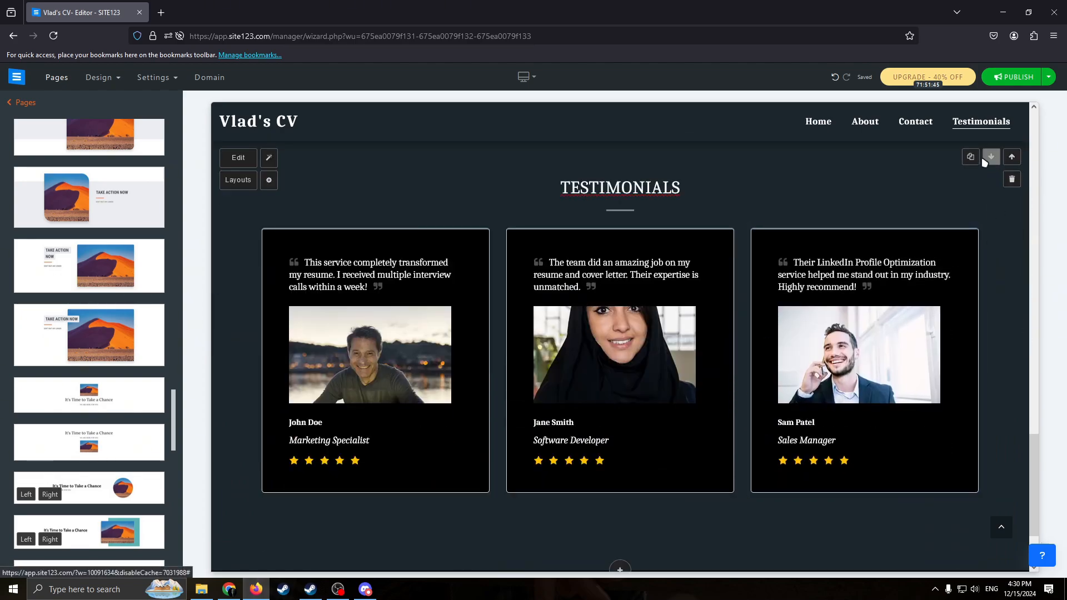
Delete the About section from the site and confirm its removal.
{"action": "scroll", "coordinate": [699, 298], "scroll_direction": "up", "scroll_amount": 10}
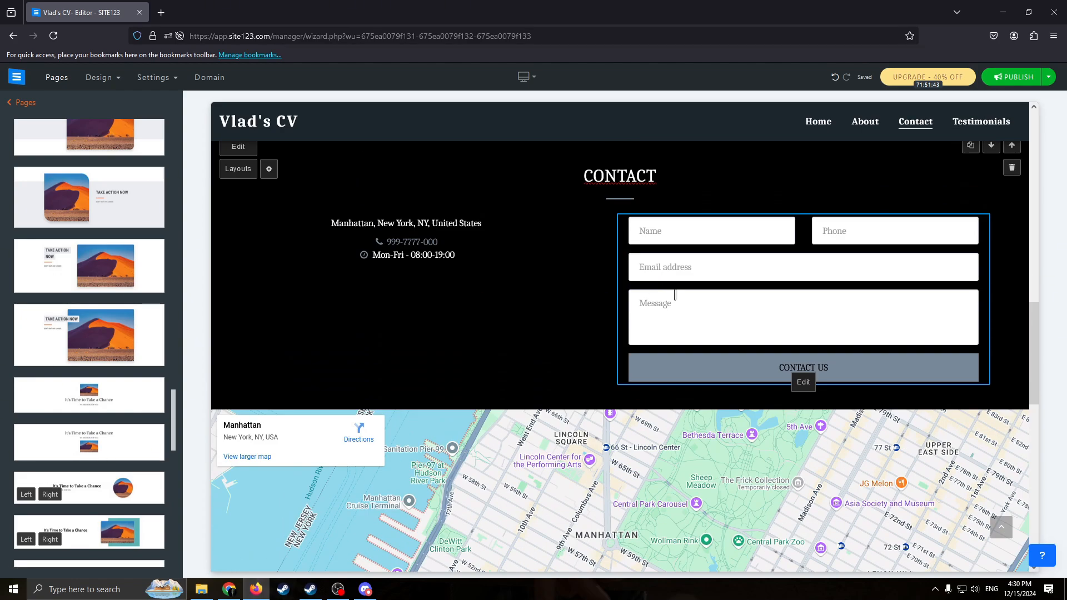
{"action": "scroll", "coordinate": [981, 454], "scroll_direction": "down", "scroll_amount": 3}
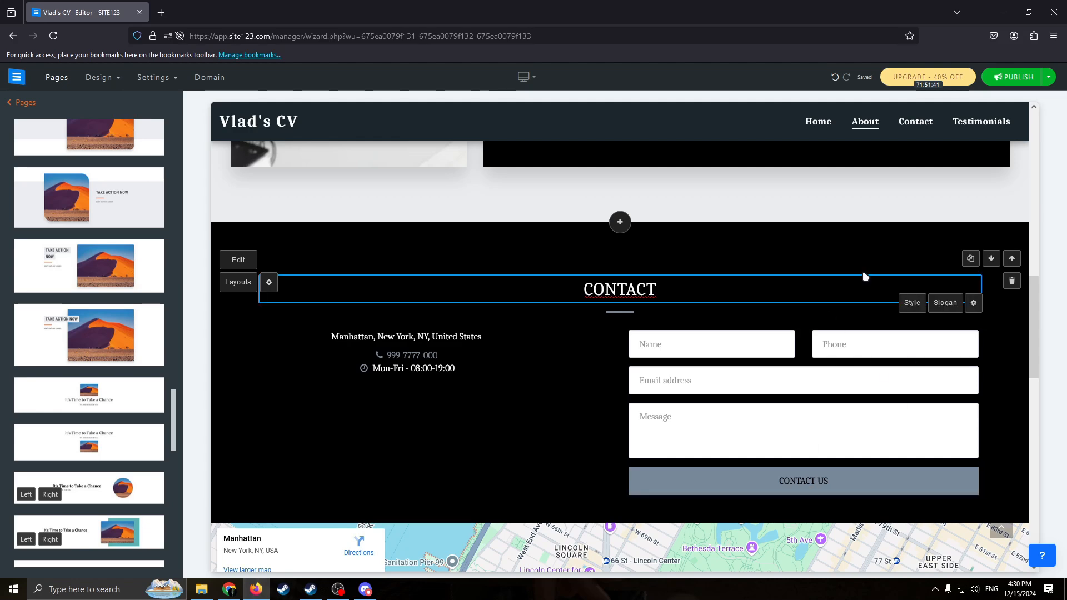
{"action": "scroll", "coordinate": [823, 261], "scroll_direction": "up", "scroll_amount": 7}
{"action": "left_click", "coordinate": [902, 319]}
{"action": "left_click_drag", "start_coordinate": [793, 272], "coordinate": [807, 272]}
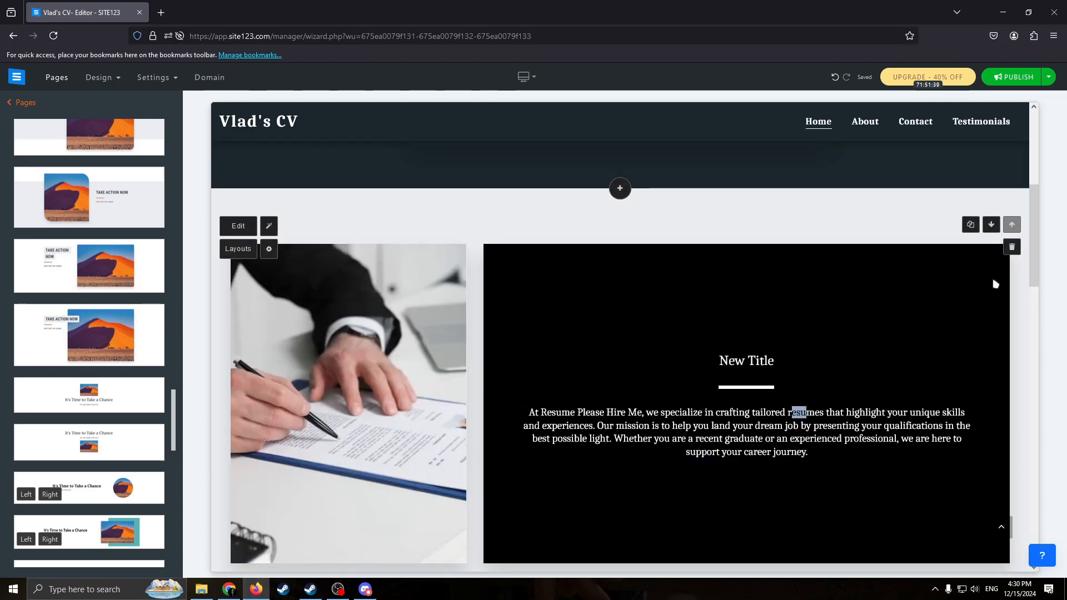
{"action": "left_click", "coordinate": [1013, 253]}
{"action": "left_click", "coordinate": [947, 257]}
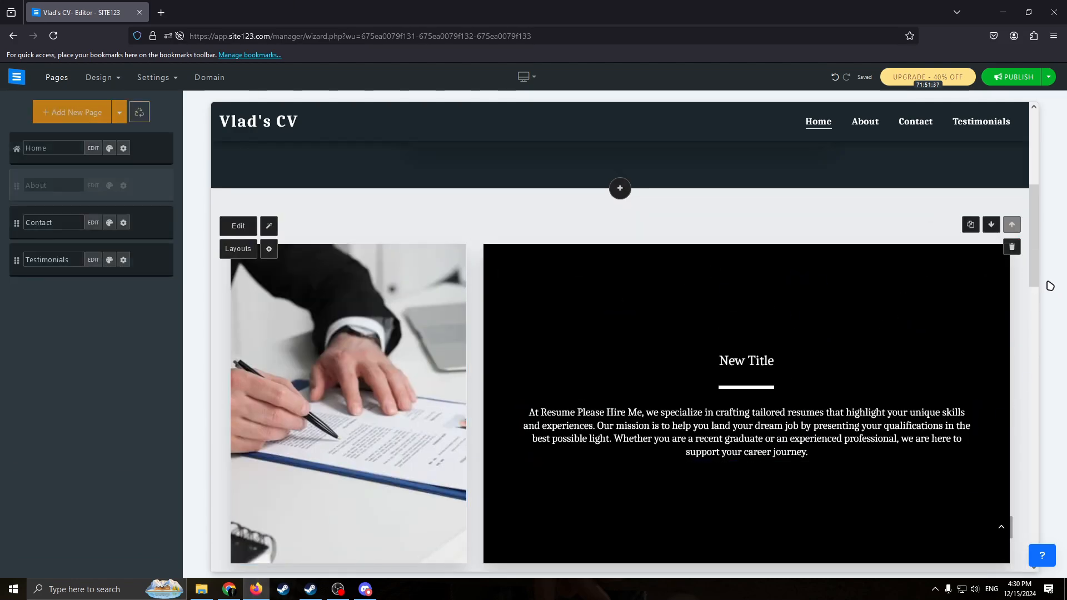
Review the home page and examine the header options for contact details, social networks, search and action buttons.
{"action": "scroll", "coordinate": [812, 279], "scroll_direction": "up", "scroll_amount": 3}
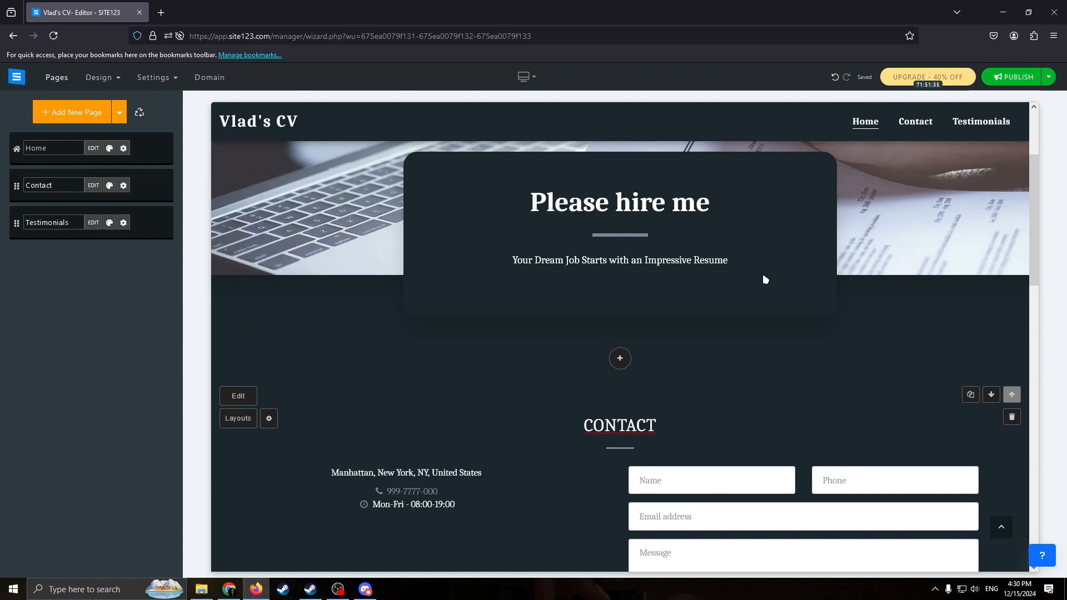
{"action": "scroll", "coordinate": [489, 256], "scroll_direction": "up", "scroll_amount": 3}
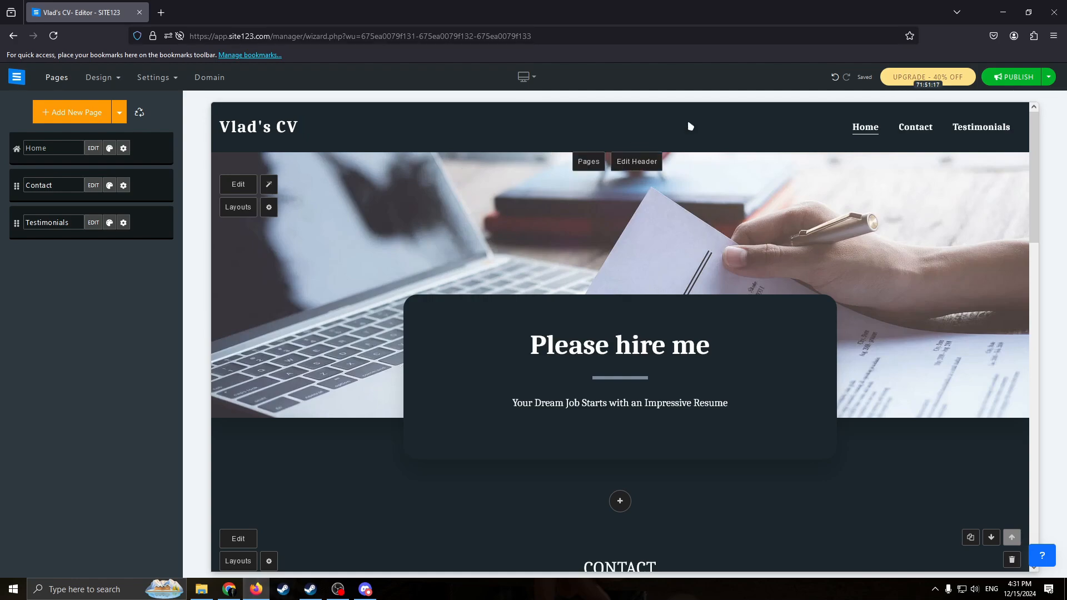
{"action": "scroll", "coordinate": [688, 255], "scroll_direction": "down", "scroll_amount": 10}
{"action": "scroll", "coordinate": [746, 430], "scroll_direction": "up", "scroll_amount": 10}
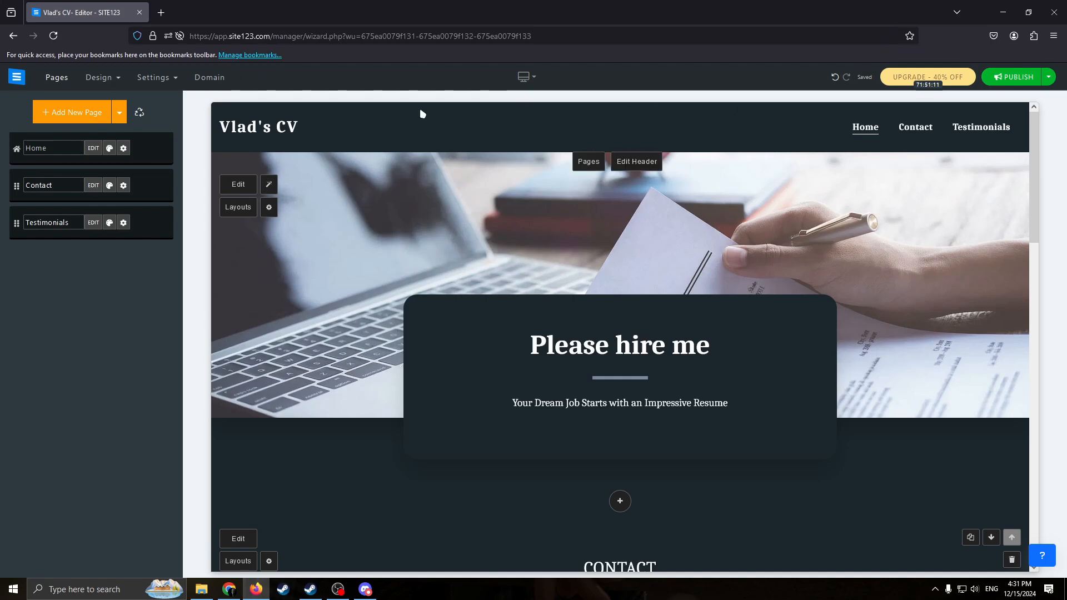
{"action": "left_click", "coordinate": [637, 162]}
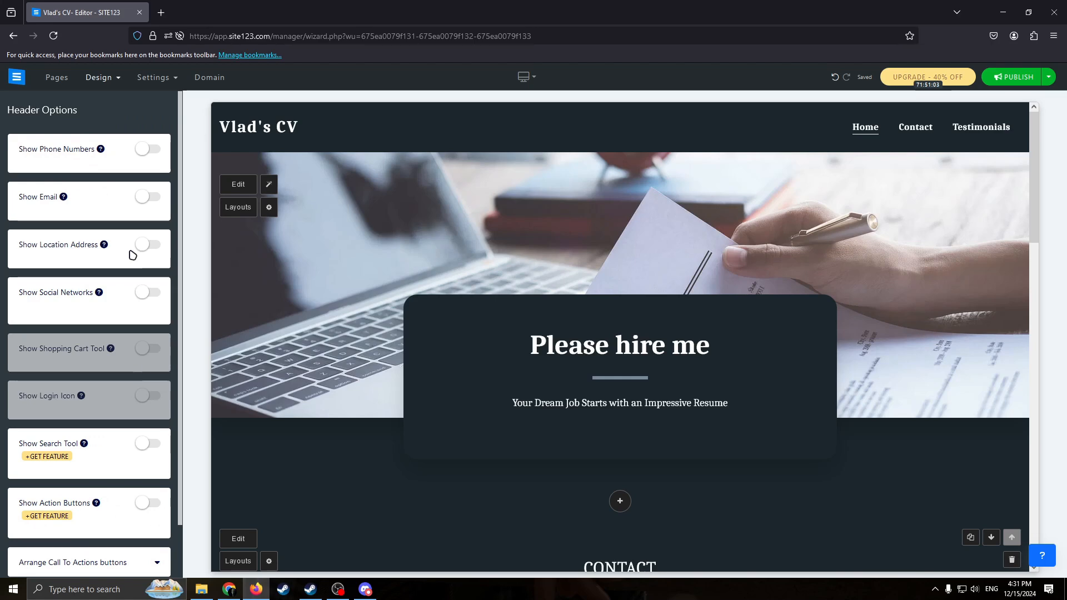
{"action": "scroll", "coordinate": [132, 255], "scroll_direction": "down", "scroll_amount": 1}
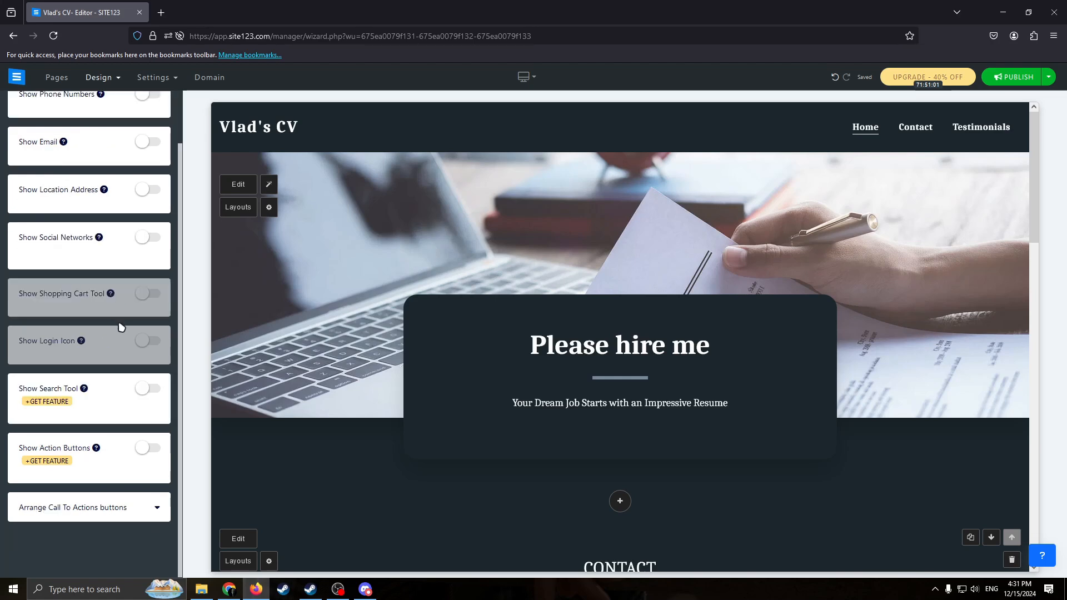
{"action": "scroll", "coordinate": [144, 389], "scroll_direction": "up", "scroll_amount": 1}
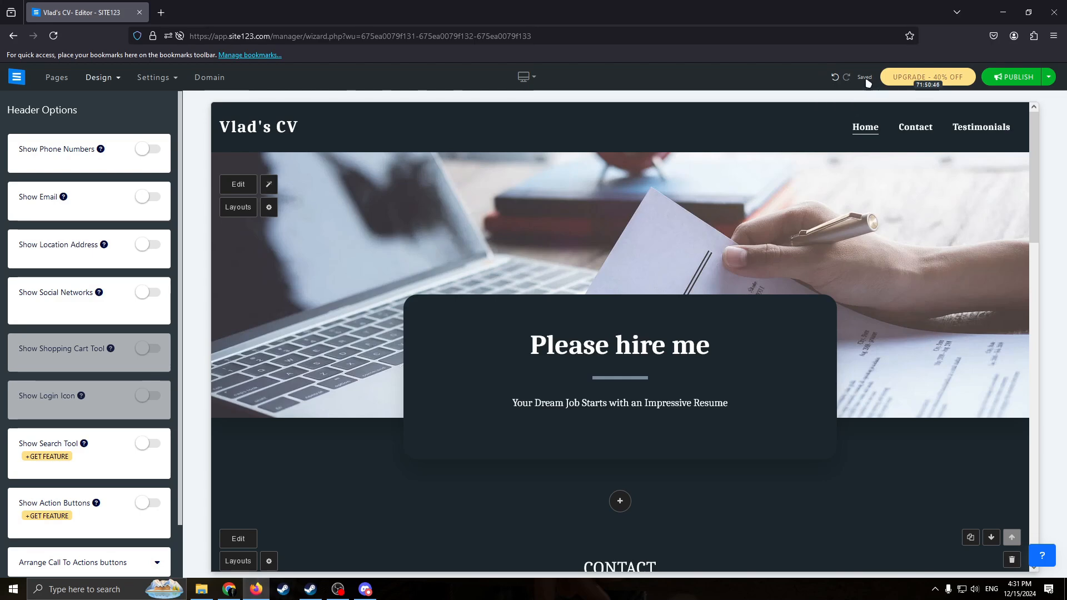
Publish the website, confirm the publication and dismiss the domain name offer.
{"action": "left_click", "coordinate": [1009, 77]}
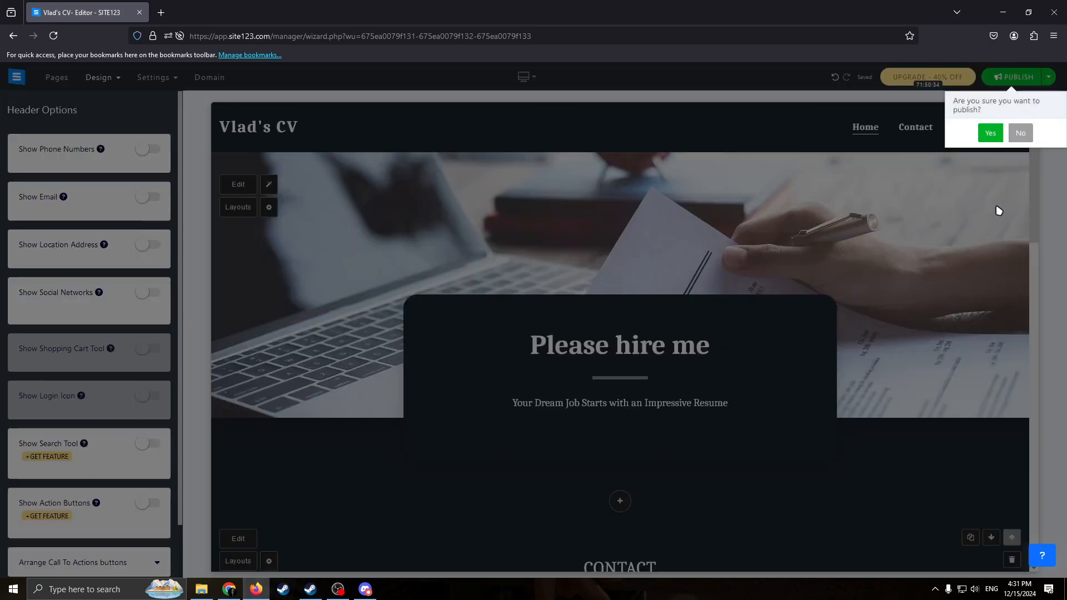
{"action": "left_click", "coordinate": [990, 134]}
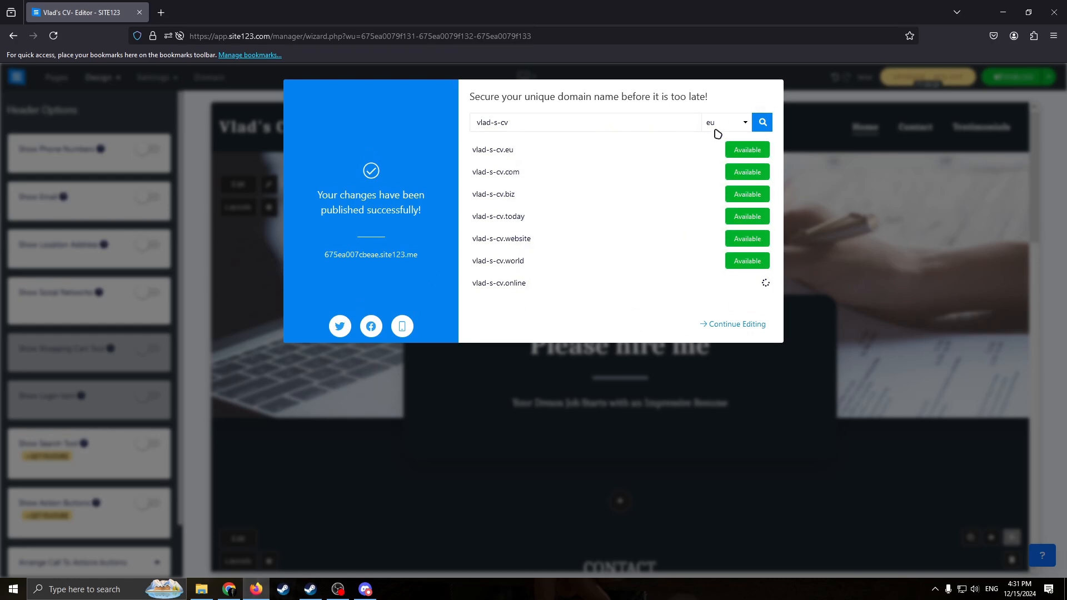
{"action": "left_click", "coordinate": [910, 145]}
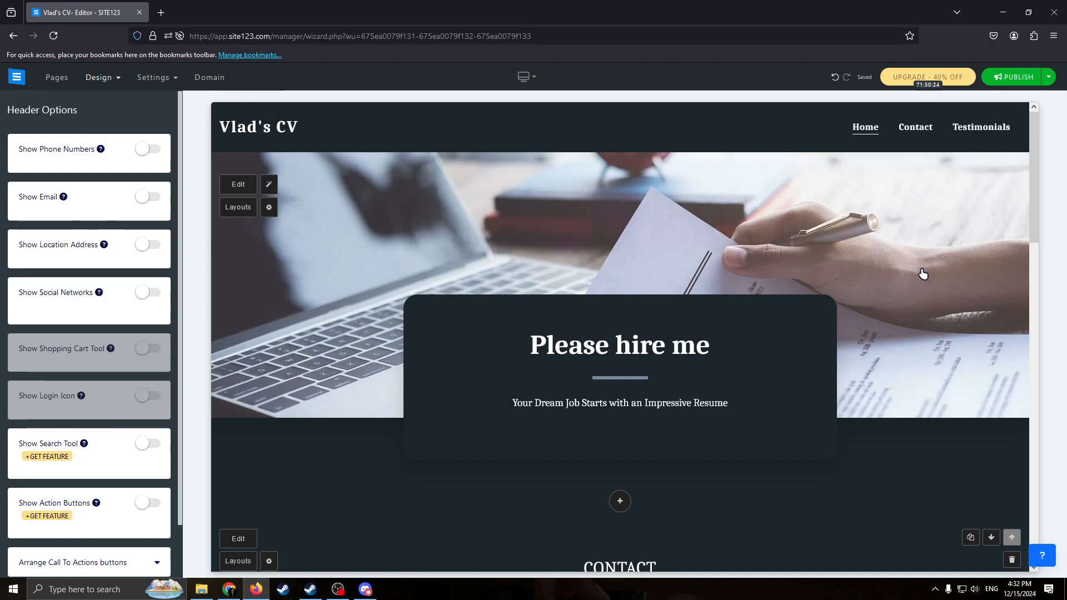